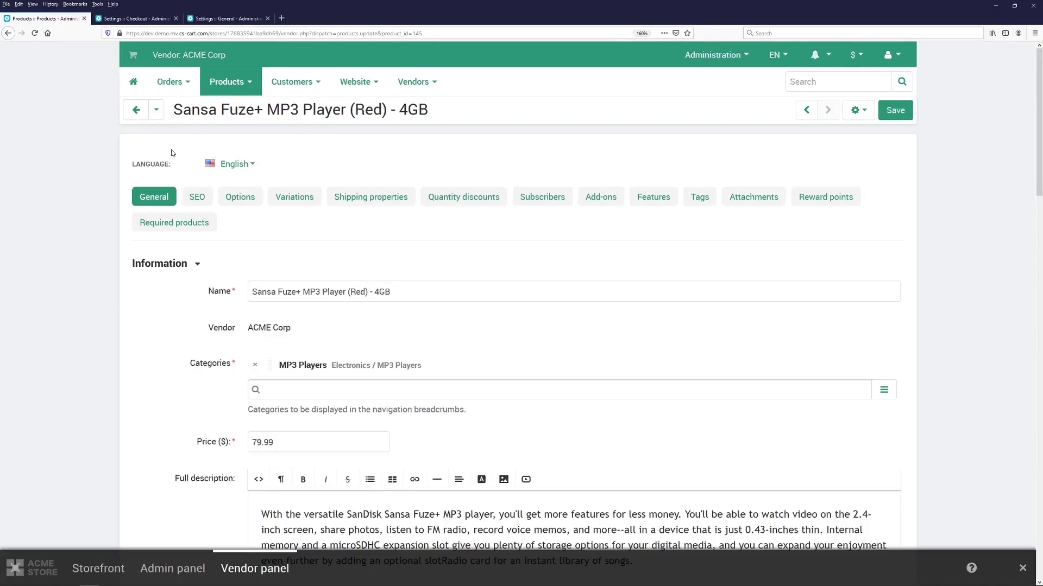
pyautogui.scroll(-15, 171, 153)
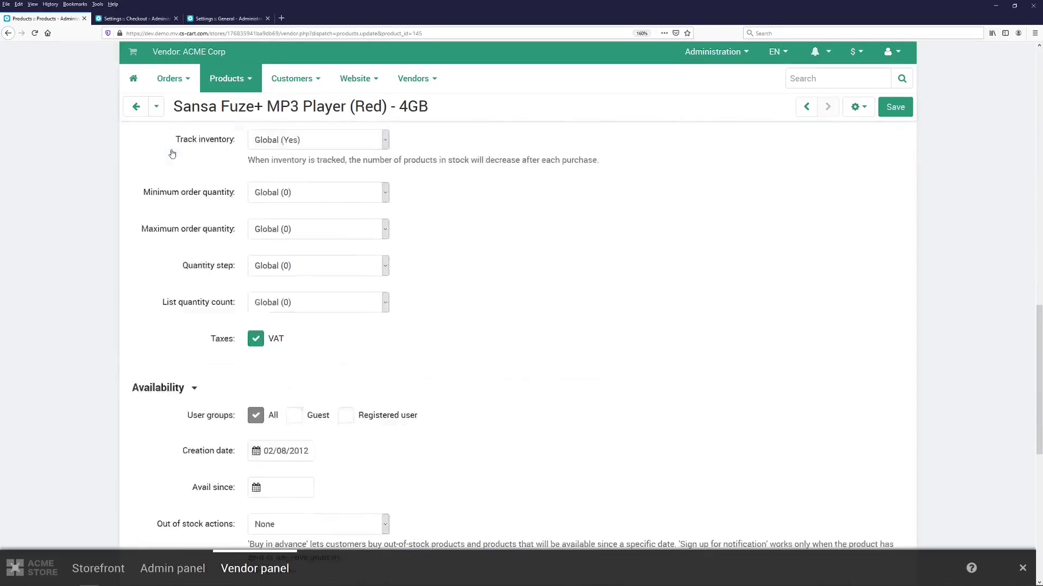
pyautogui.scroll(-8, 172, 153)
pyautogui.scroll(7, 172, 153)
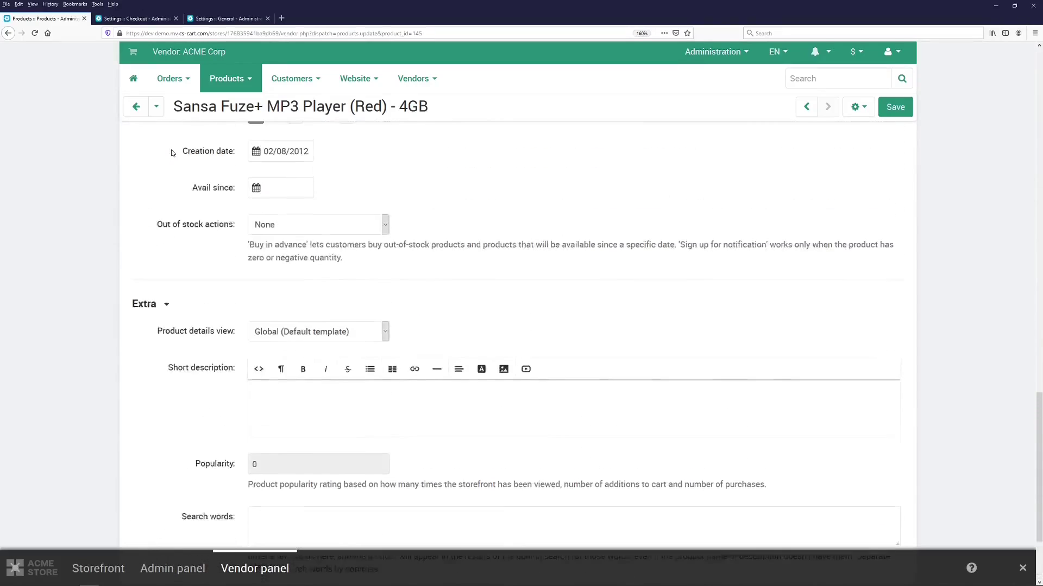
pyautogui.scroll(3, 172, 153)
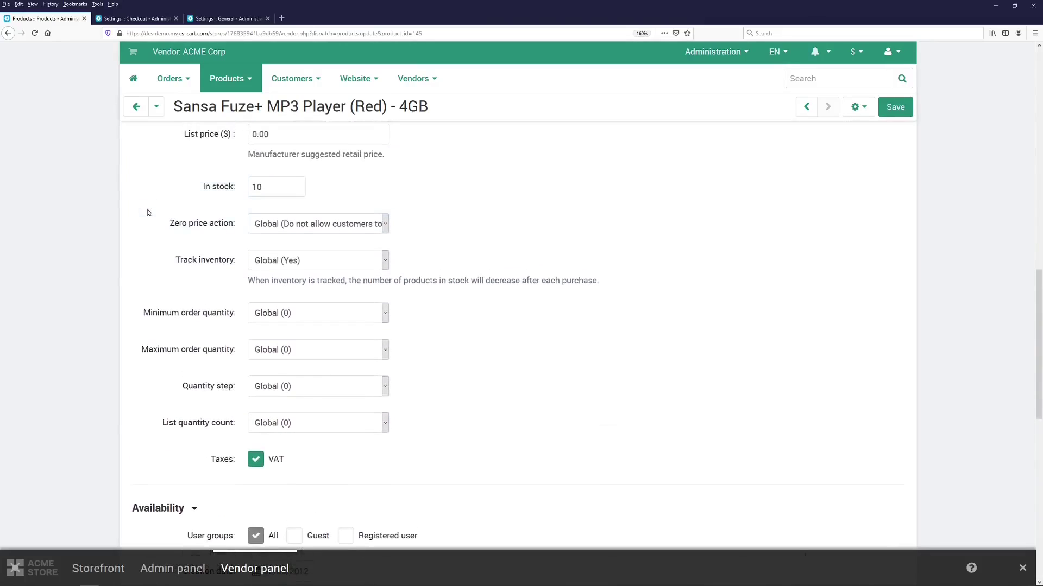
pyautogui.scroll(2, 139, 213)
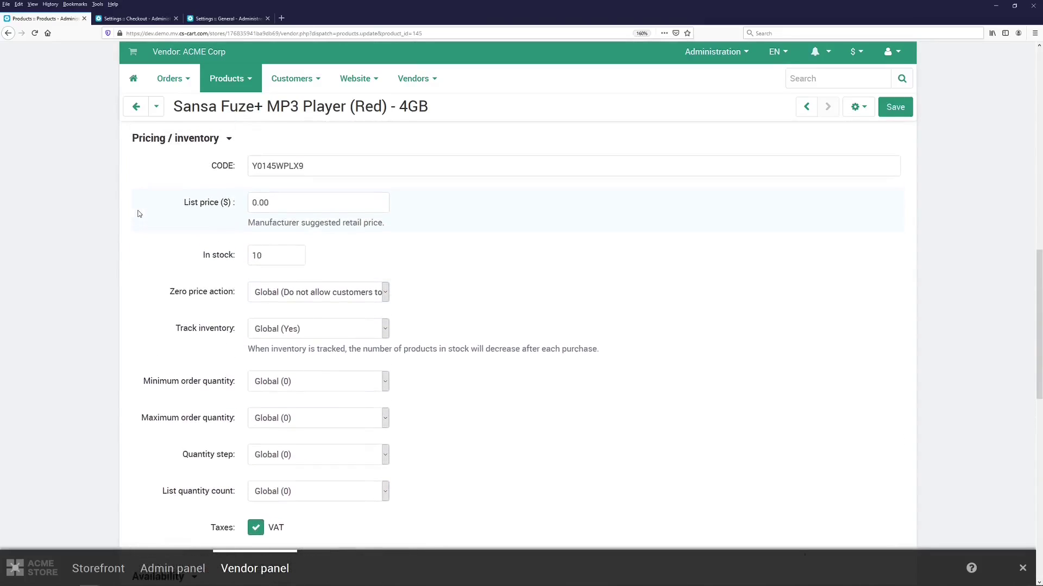
pyautogui.scroll(-2, 139, 213)
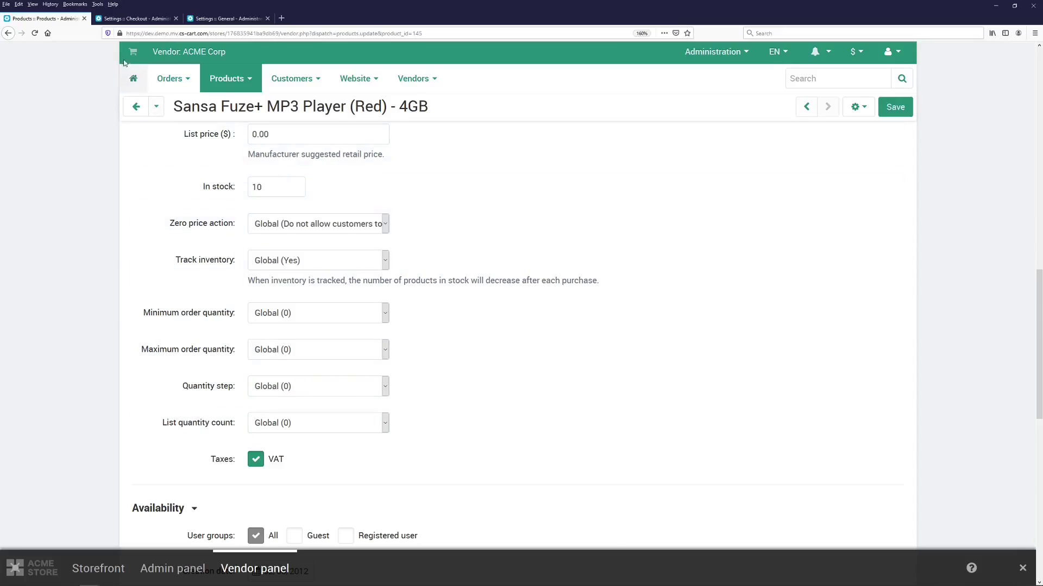
# In Checkout settings, stop vendors overriding zero price action and quantity limits and counts, then save.
pyautogui.click(138, 18)
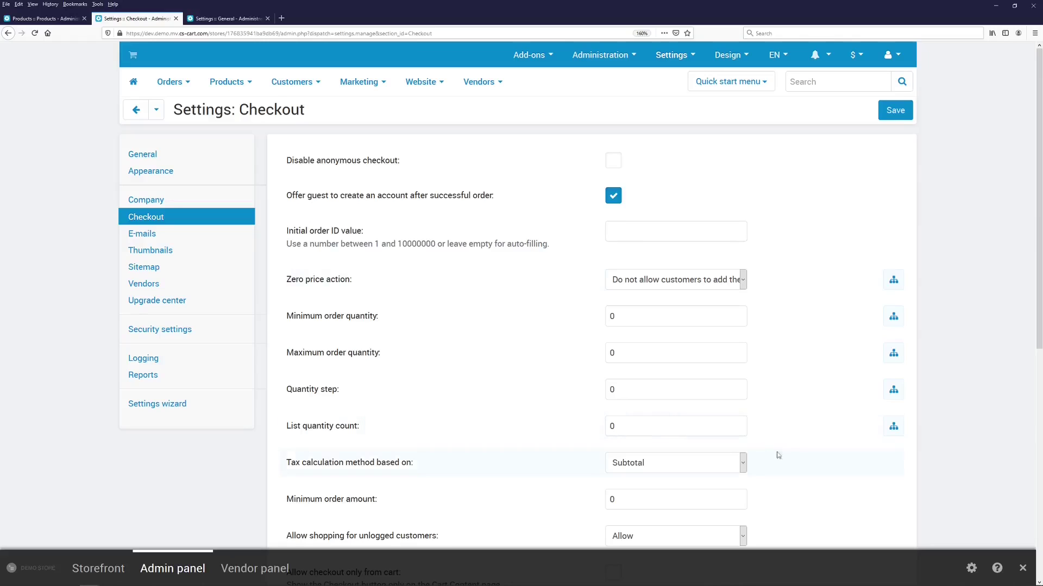
pyautogui.click(894, 428)
pyautogui.click(893, 389)
pyautogui.click(893, 351)
pyautogui.click(893, 316)
pyautogui.click(893, 280)
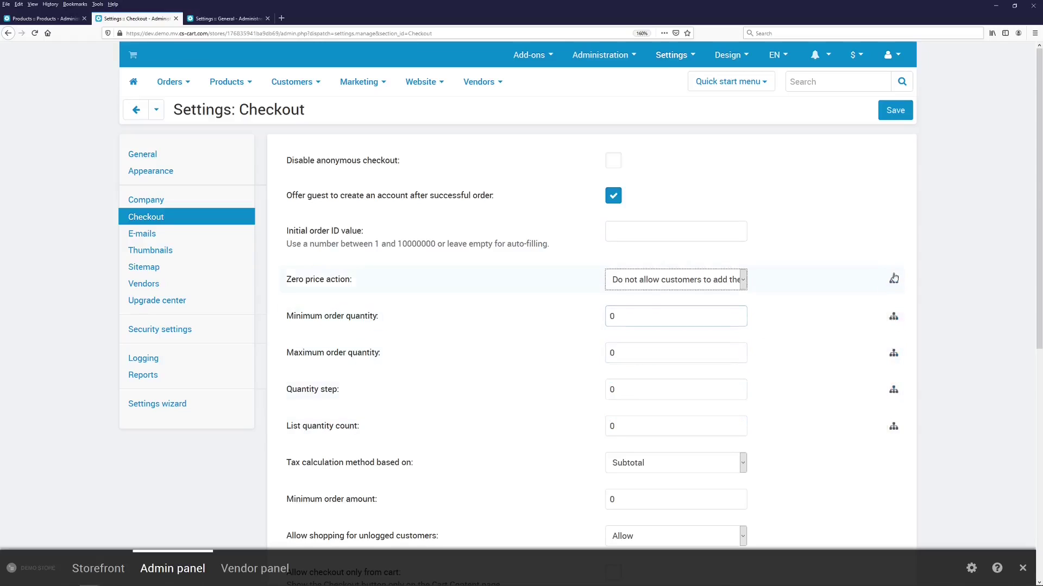
pyautogui.click(893, 110)
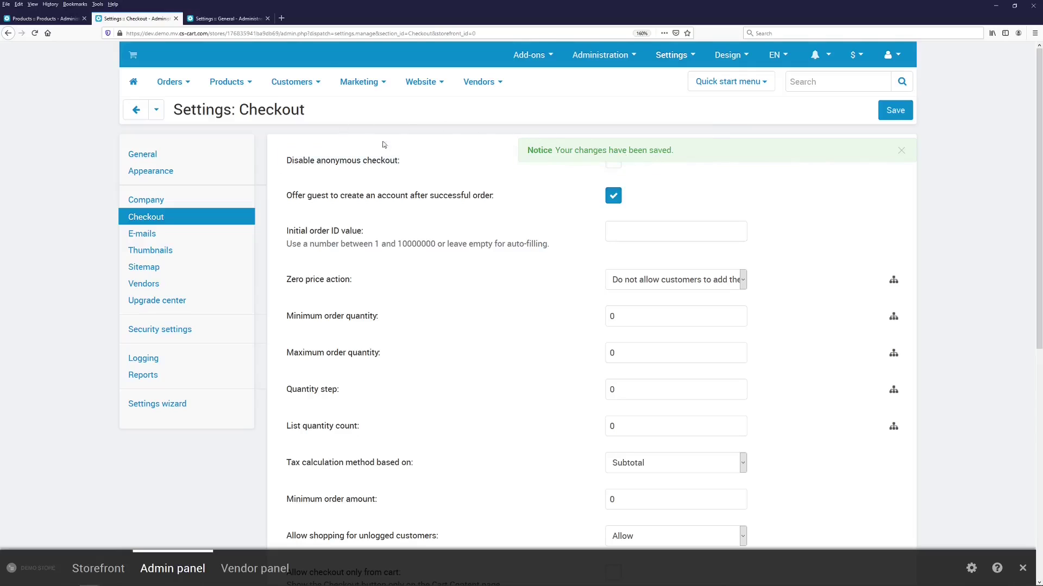
# Make Track inventory a global General setting, save, and reload the vendor's product page.
pyautogui.click(221, 19)
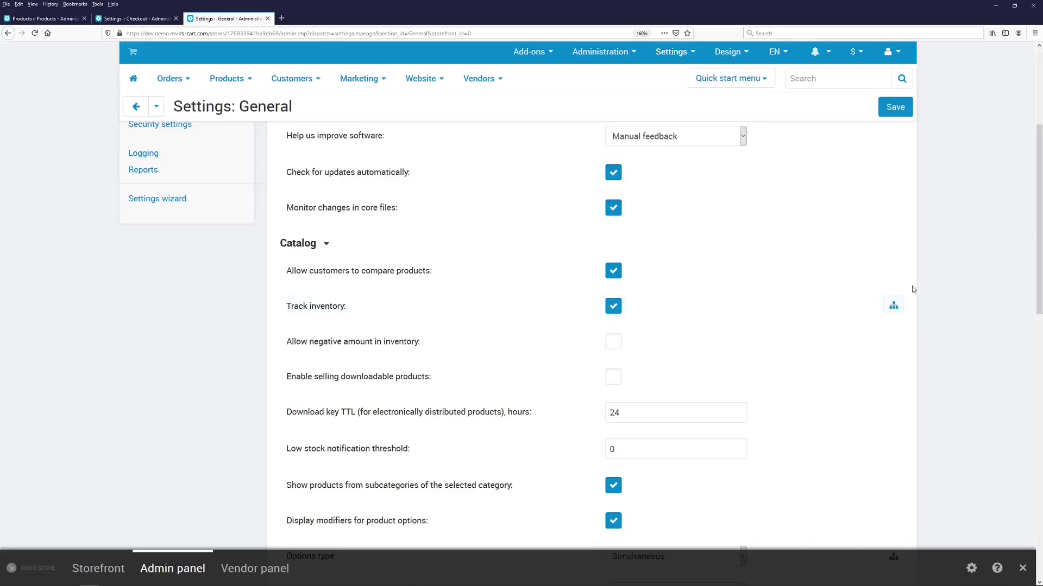
pyautogui.click(892, 308)
pyautogui.click(895, 107)
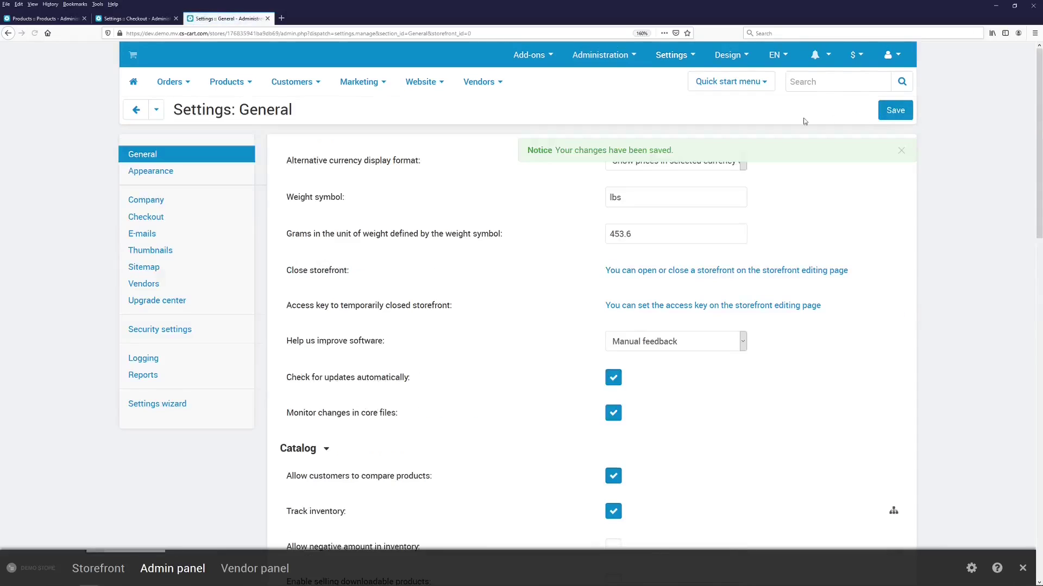
pyautogui.click(45, 20)
pyautogui.press('F5')
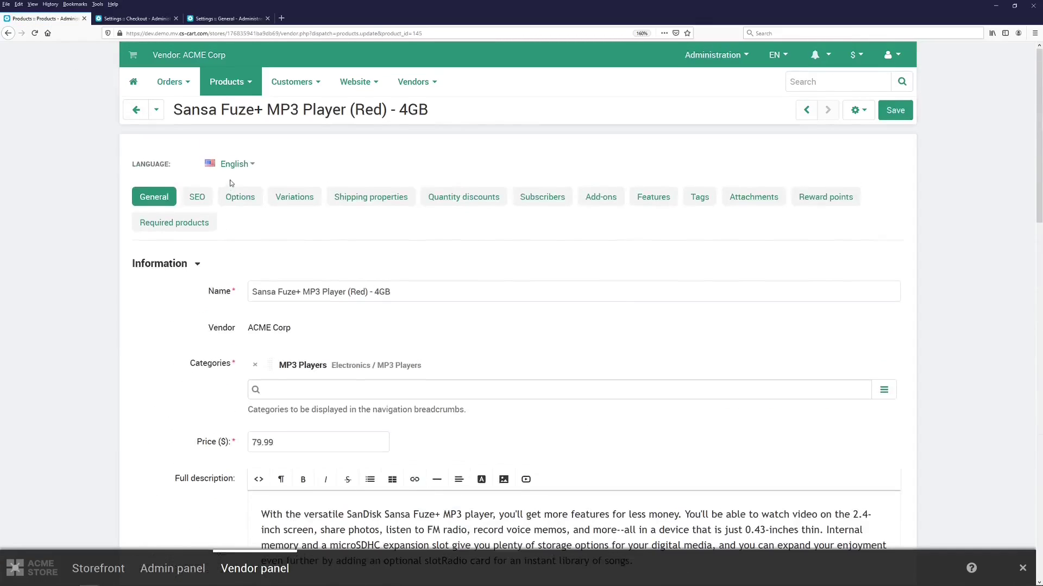
pyautogui.scroll(-10, 227, 187)
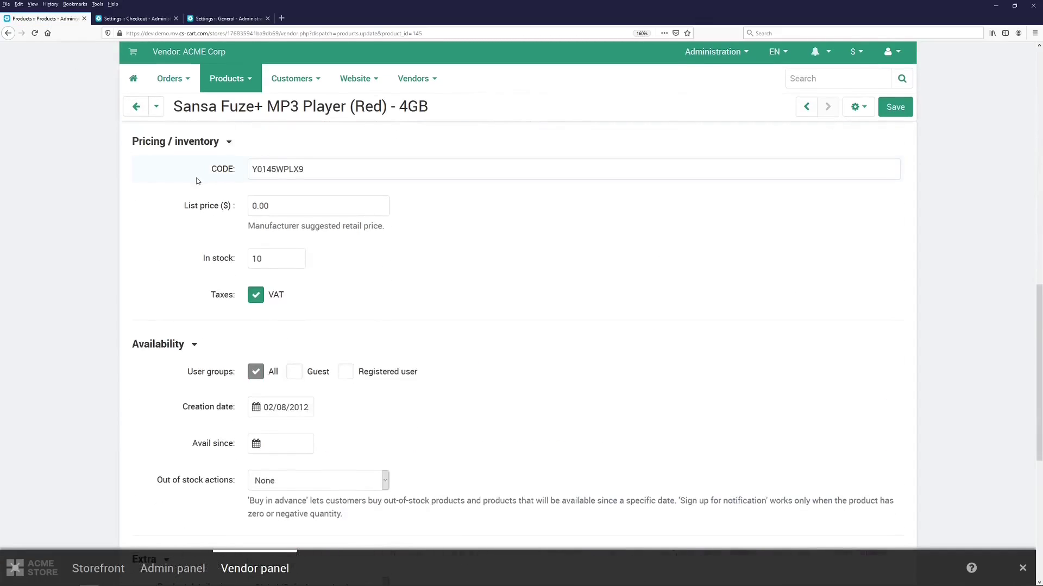
pyautogui.scroll(12, 197, 179)
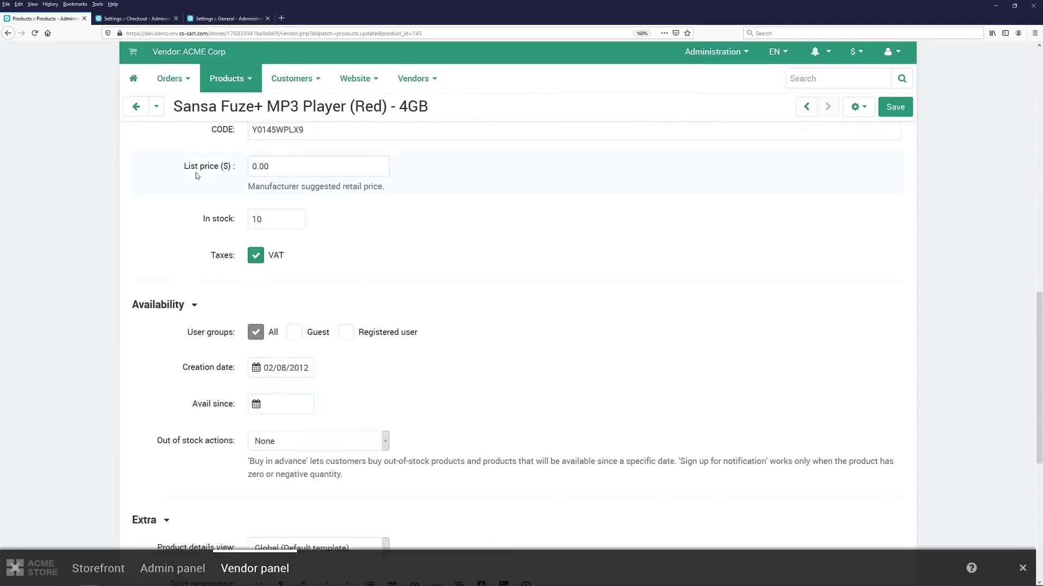
pyautogui.scroll(2, 164, 212)
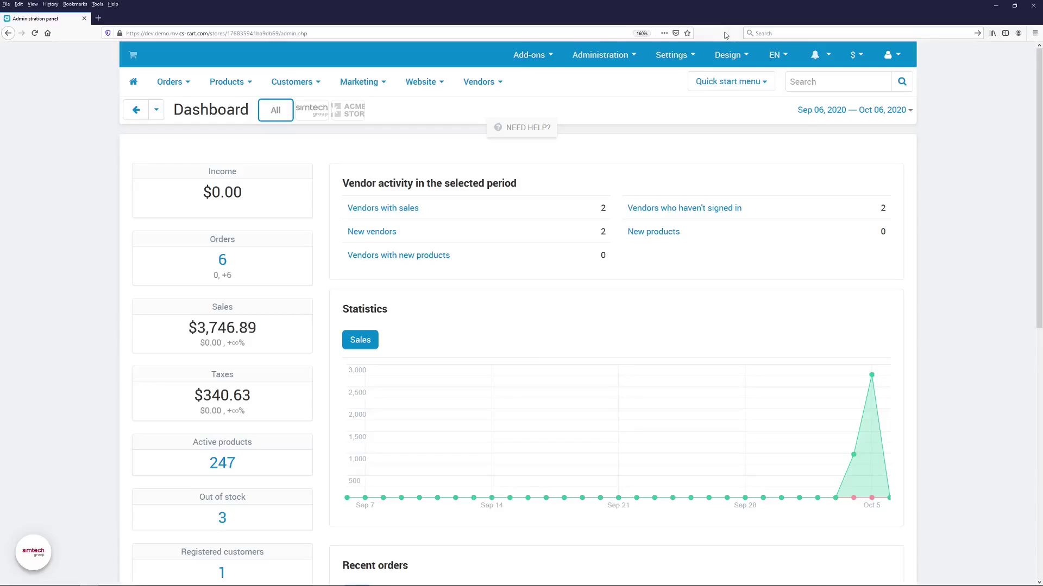
# Open Design > Themes and show the Favicon, E-mail, new-vendor default and Gift certificate logos.
pyautogui.moveTo(728, 54)
pyautogui.click(728, 77)
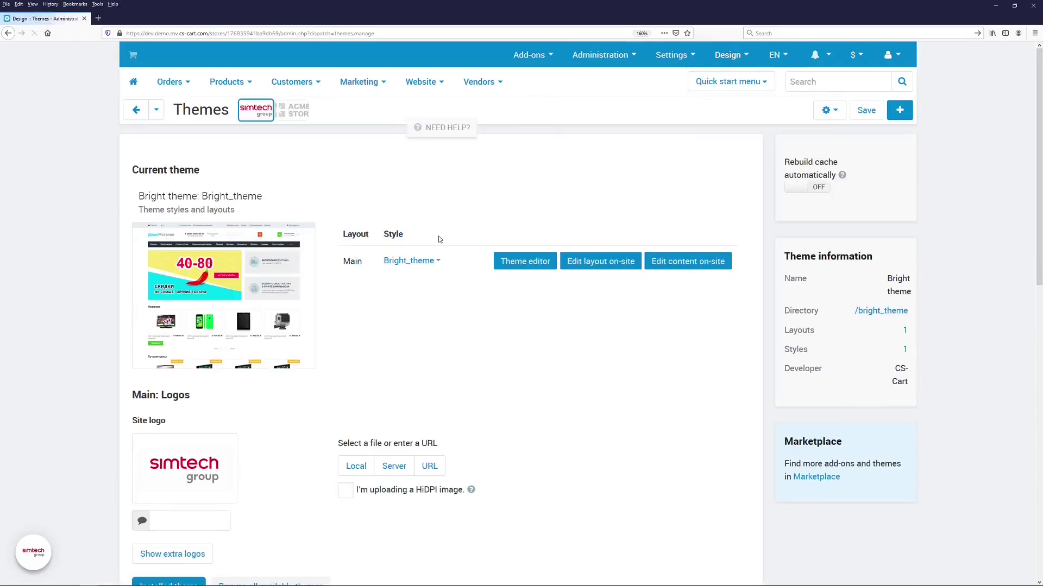
pyautogui.scroll(-6, 435, 236)
pyautogui.scroll(2, 459, 247)
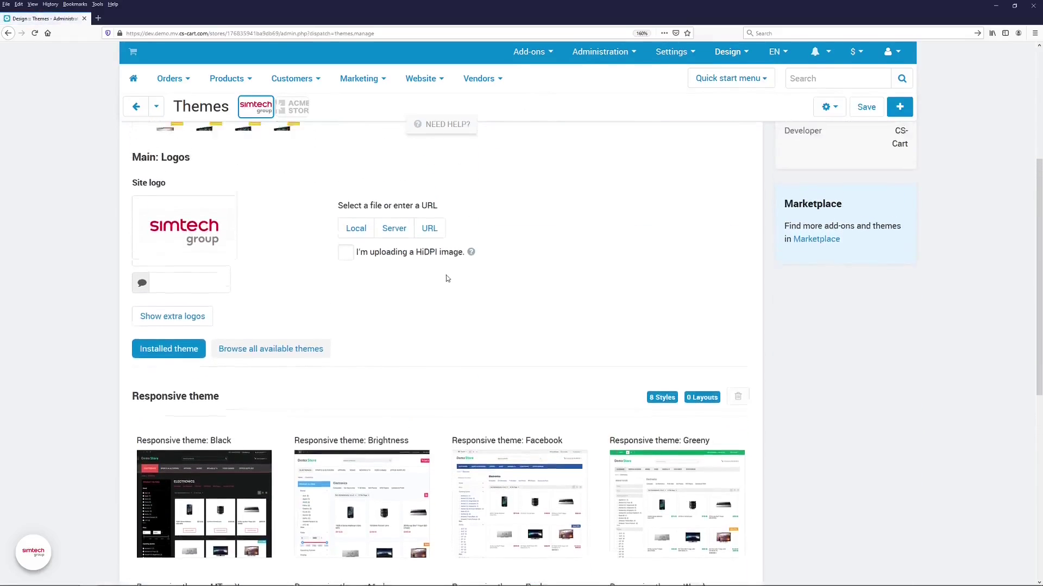
pyautogui.scroll(1, 446, 278)
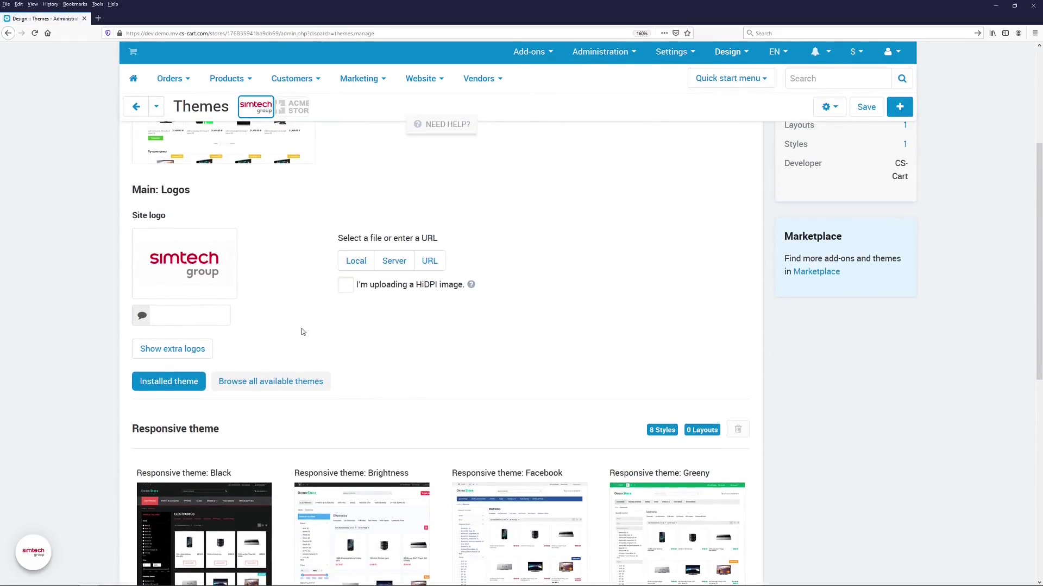
pyautogui.click(143, 348)
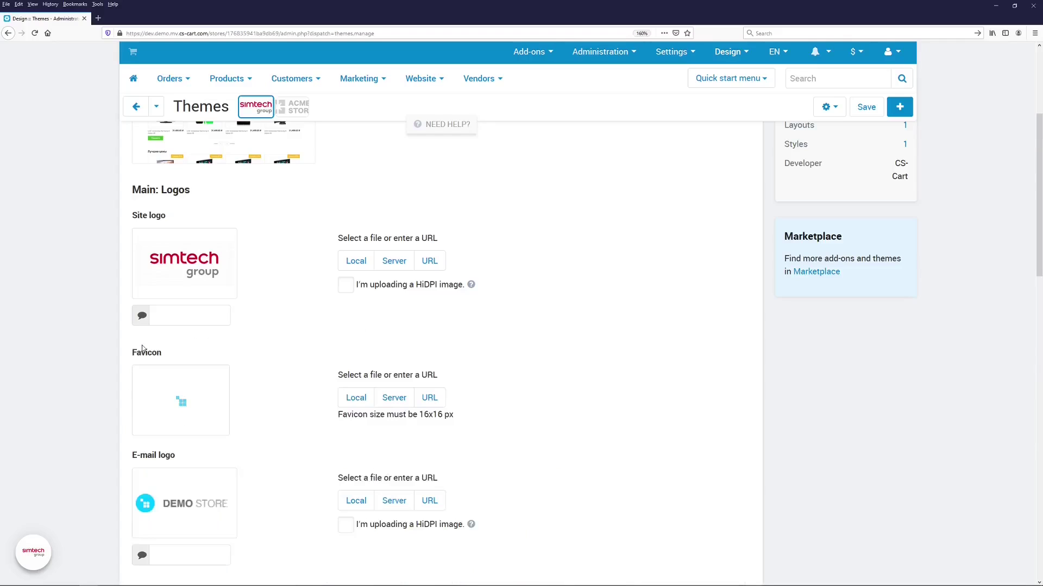
pyautogui.scroll(-4, 126, 327)
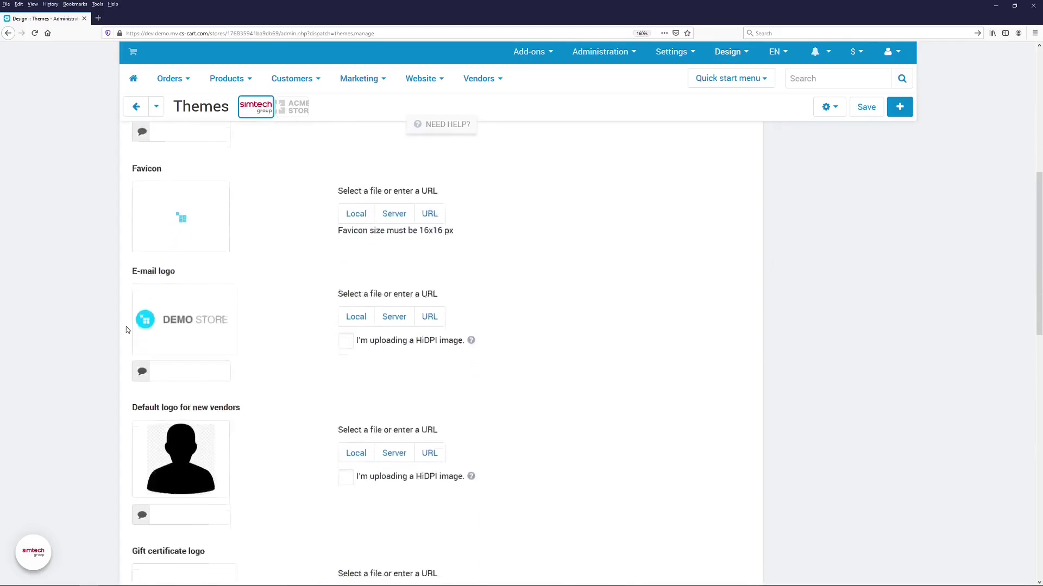
pyautogui.scroll(-1, 120, 350)
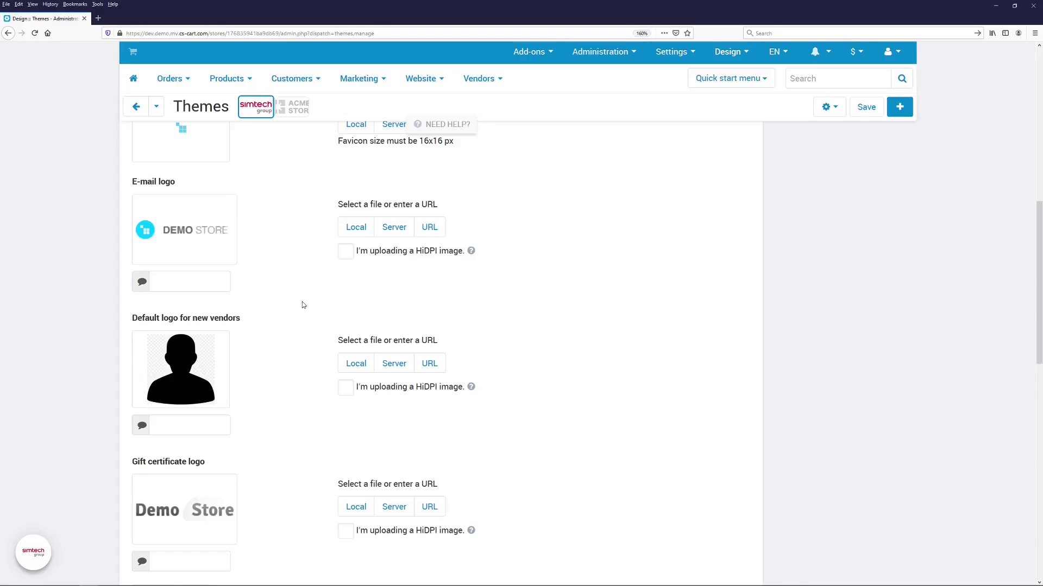
# Switch Themes to the ACME STORE storefront and expand its extra logos.
pyautogui.click(288, 111)
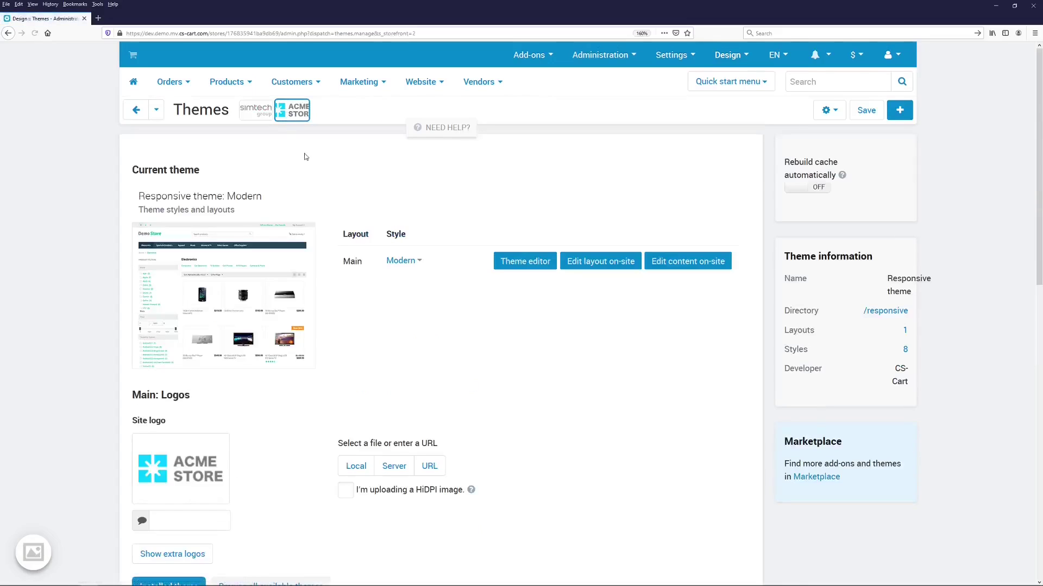
pyautogui.scroll(-2, 321, 190)
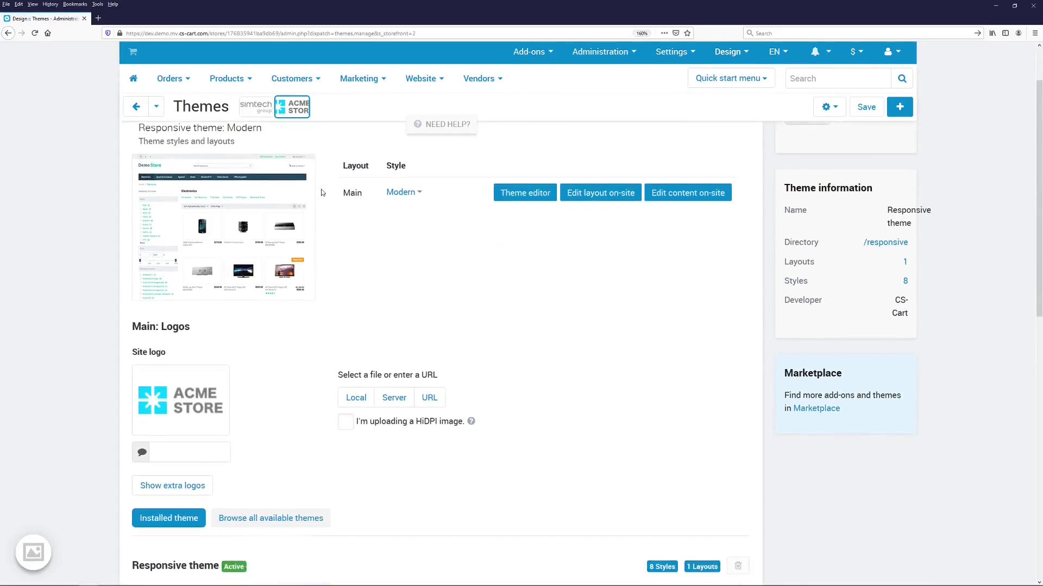
pyautogui.scroll(-2, 321, 192)
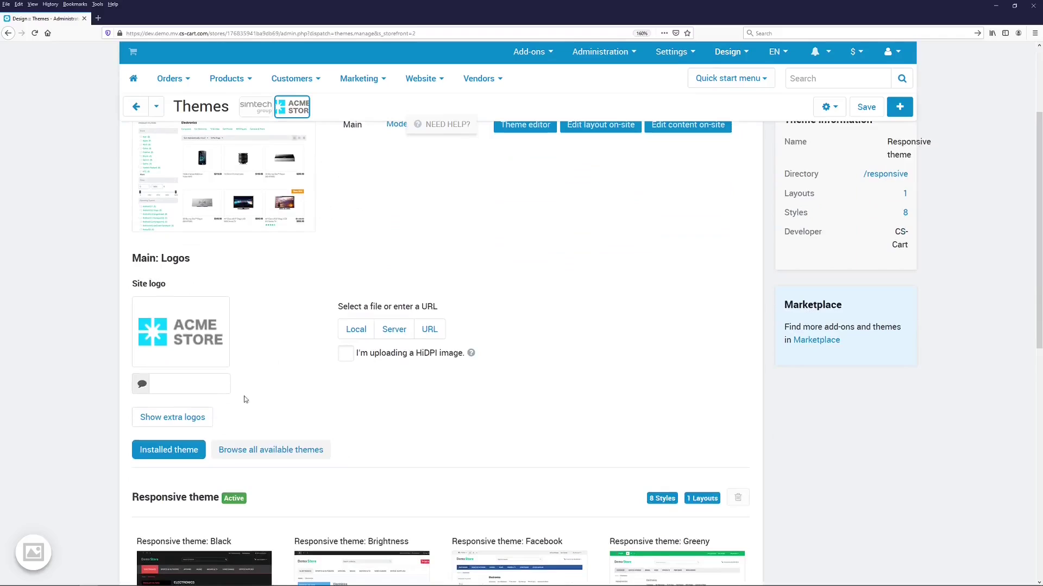
pyautogui.click(201, 415)
pyautogui.scroll(-3, 272, 402)
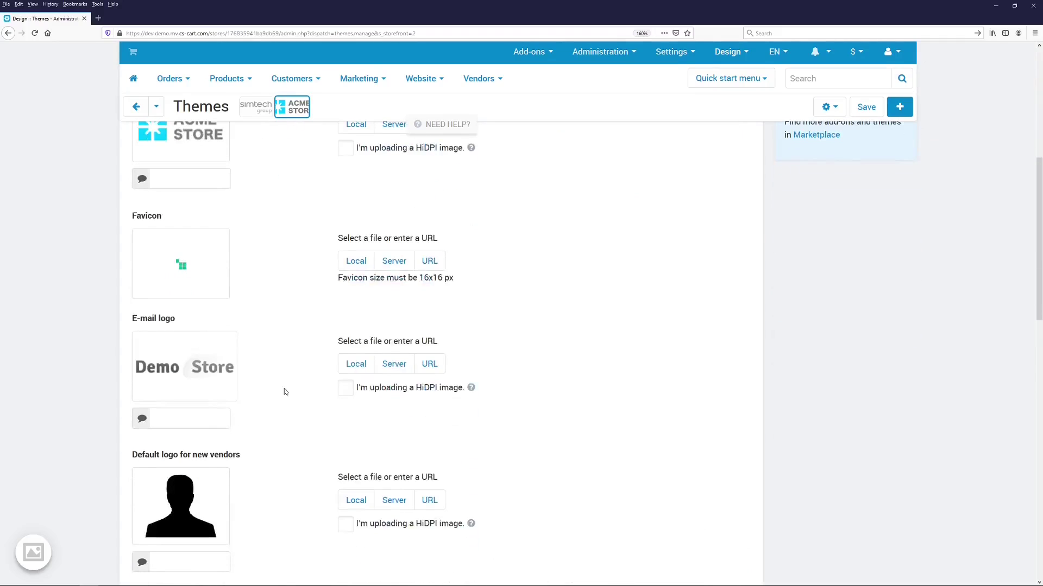
pyautogui.scroll(-3, 294, 378)
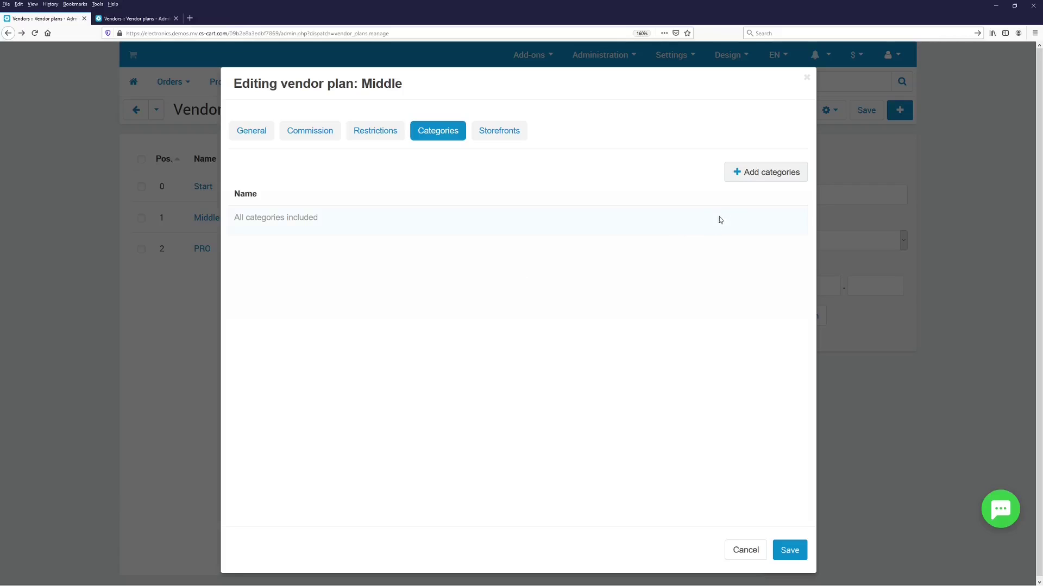
# Add every store category to the Middle plan.
pyautogui.click(740, 177)
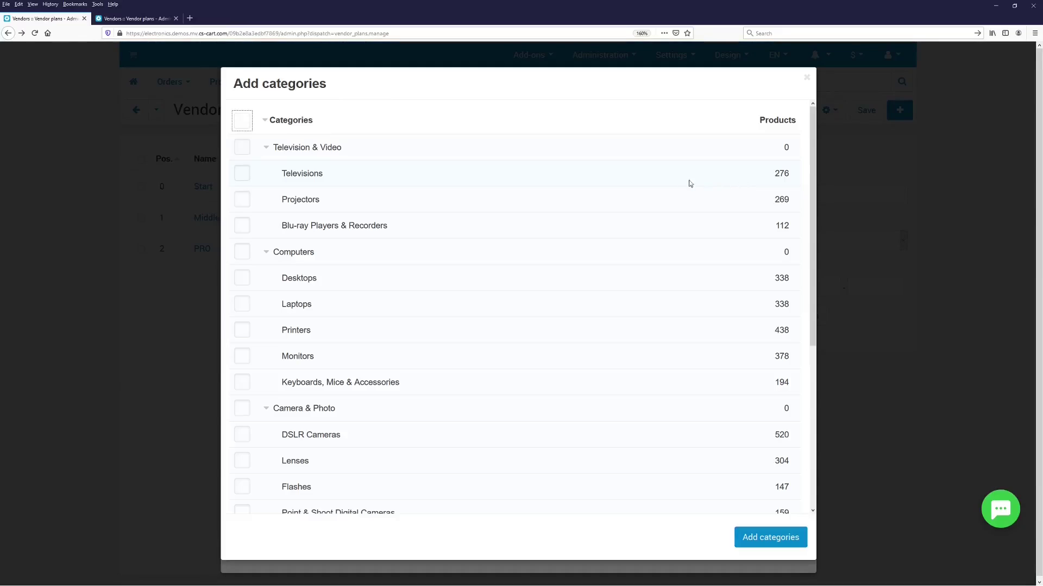
pyautogui.click(242, 122)
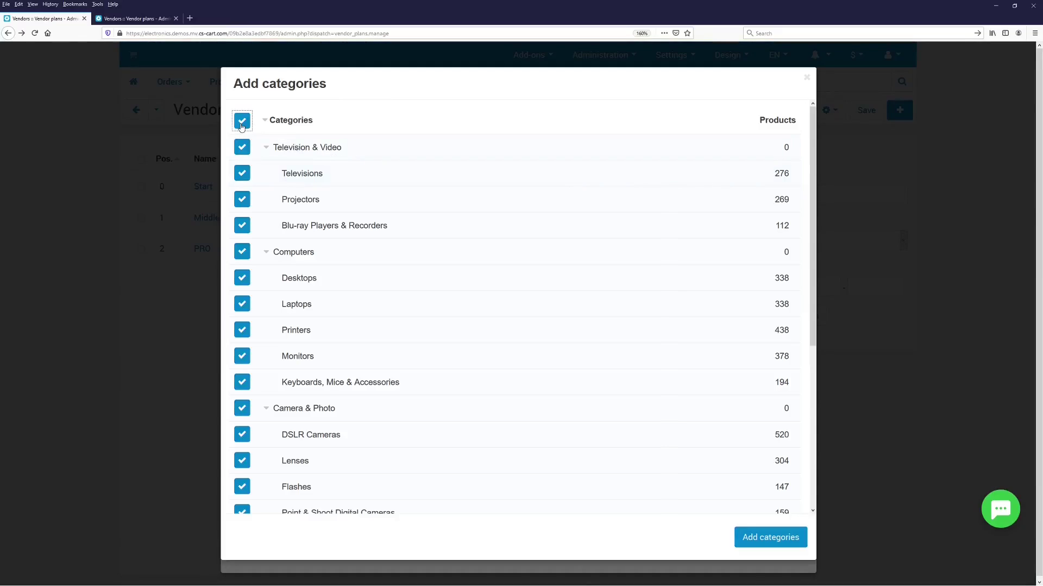
pyautogui.click(754, 539)
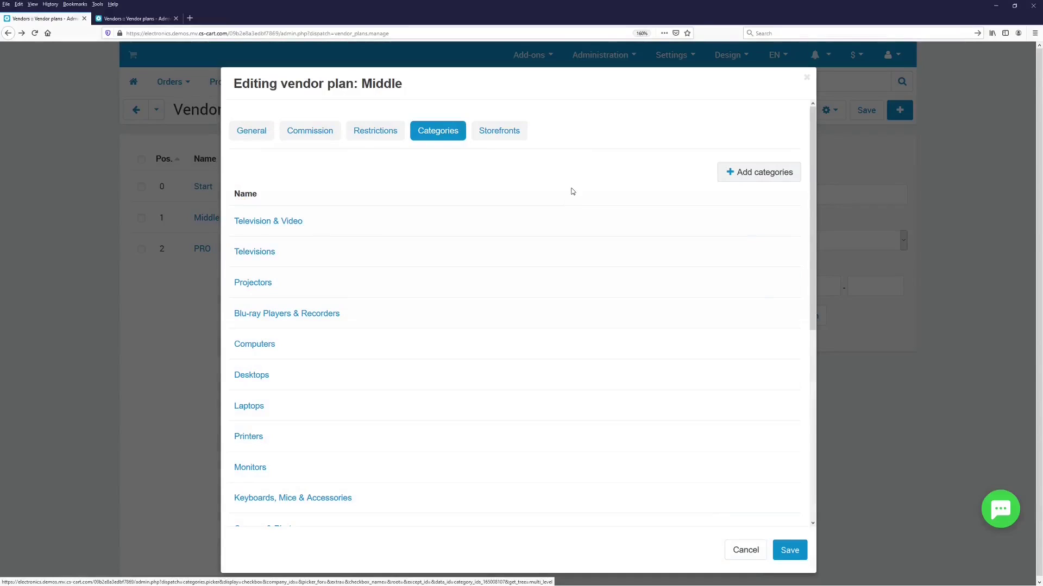
# Remove Television & Video, Televisions, Projectors, Blu-ray Players & Recorders, Computers, Desktops and Laptops.
pyautogui.click(777, 222)
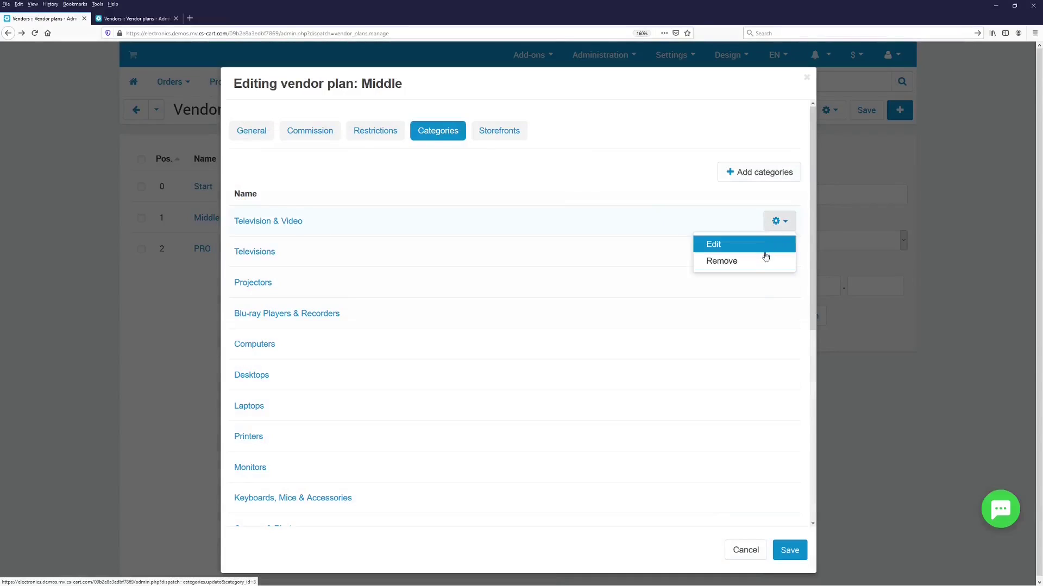
pyautogui.click(761, 263)
pyautogui.click(778, 221)
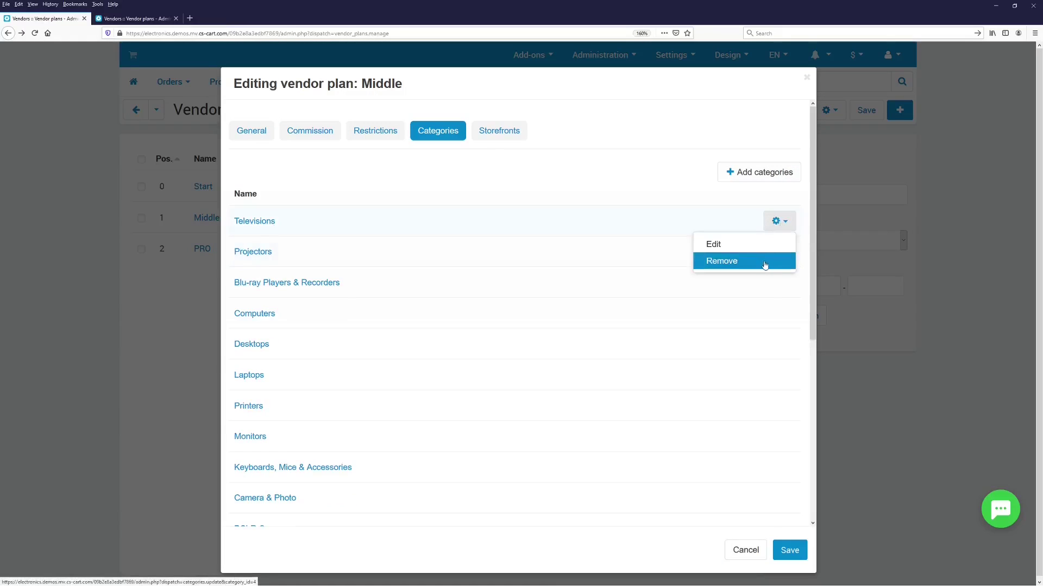
pyautogui.click(763, 262)
pyautogui.click(782, 228)
pyautogui.click(760, 261)
pyautogui.click(779, 222)
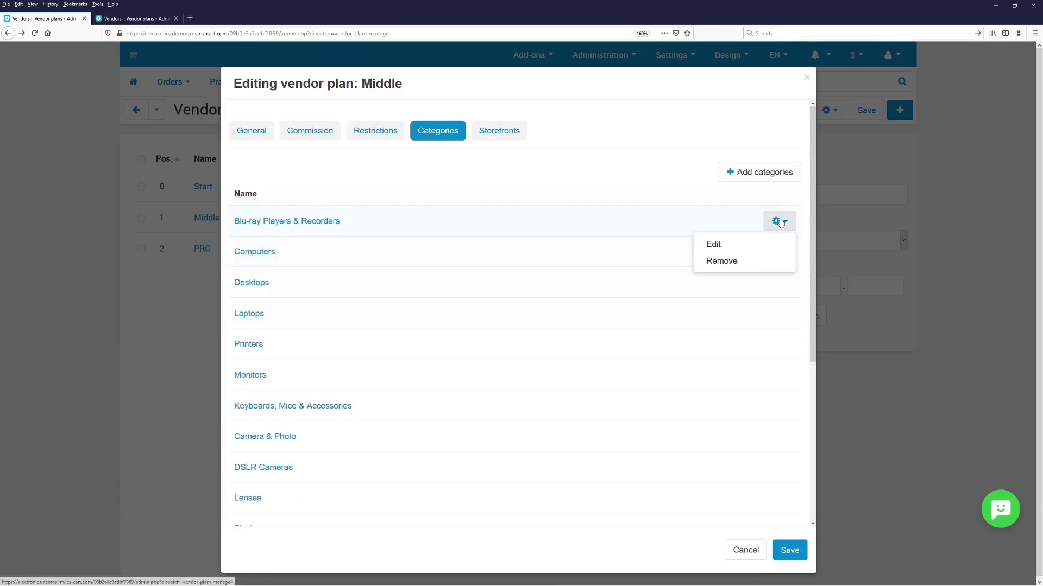
pyautogui.click(757, 266)
pyautogui.click(779, 221)
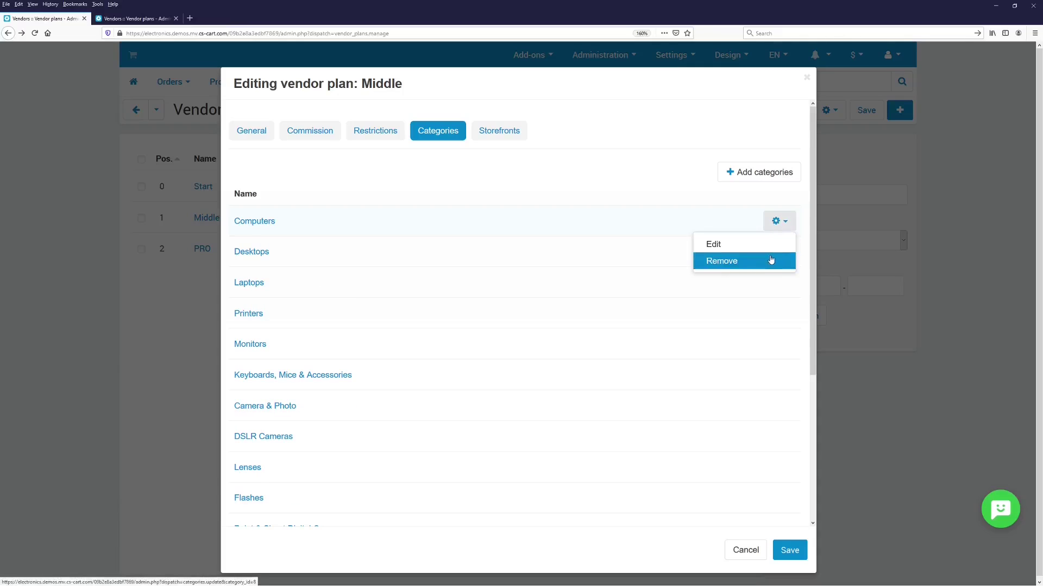
pyautogui.click(771, 261)
pyautogui.click(779, 222)
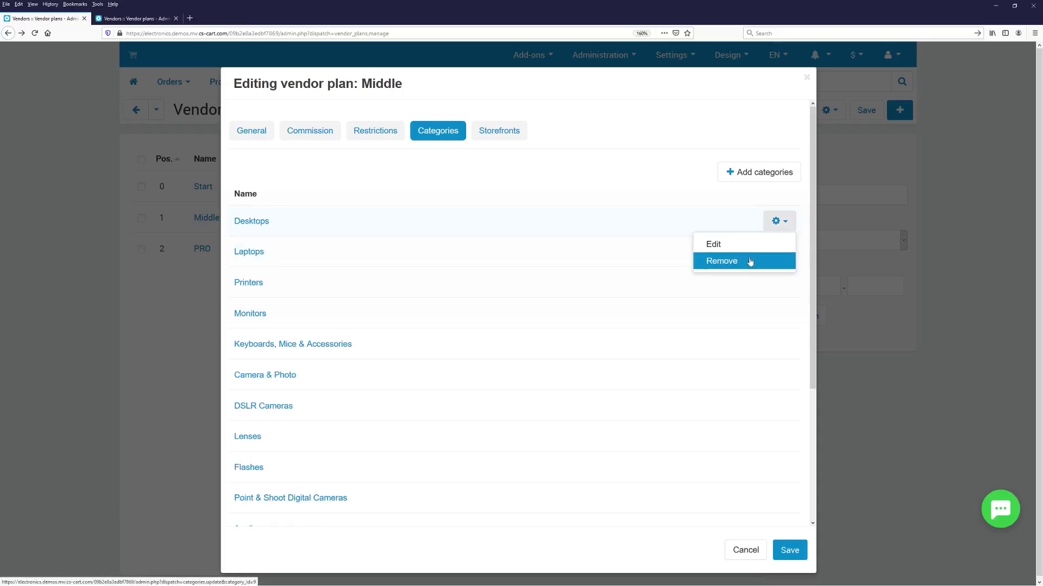
pyautogui.click(755, 262)
pyautogui.click(780, 221)
pyautogui.click(755, 264)
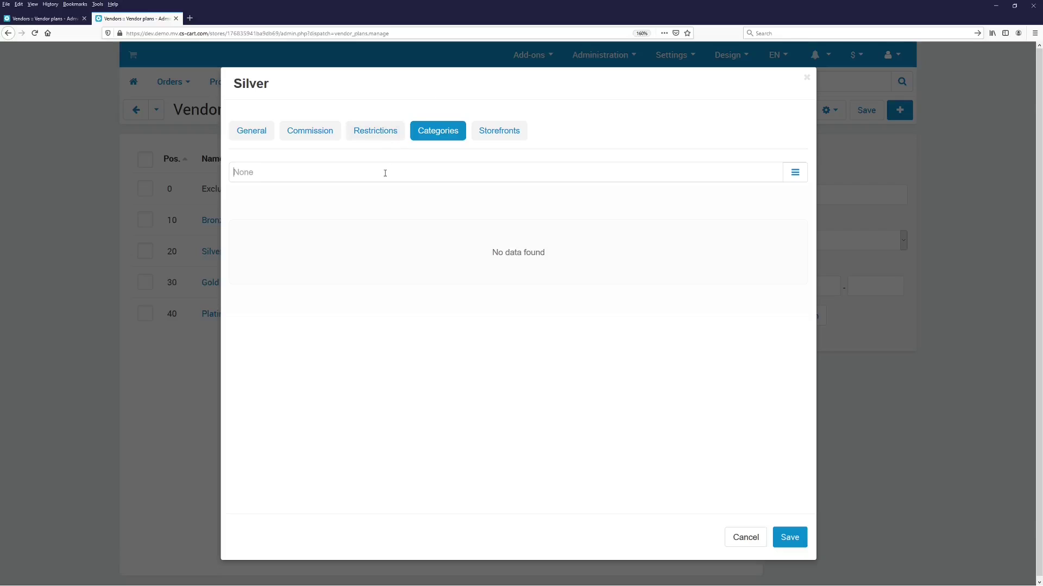
# Search 'te' and add Calculators, Business & Investing, Computing & Internet, Comfort & Cruisers, Digital Cameras to Silver.
pyautogui.click(385, 172)
pyautogui.write('te')
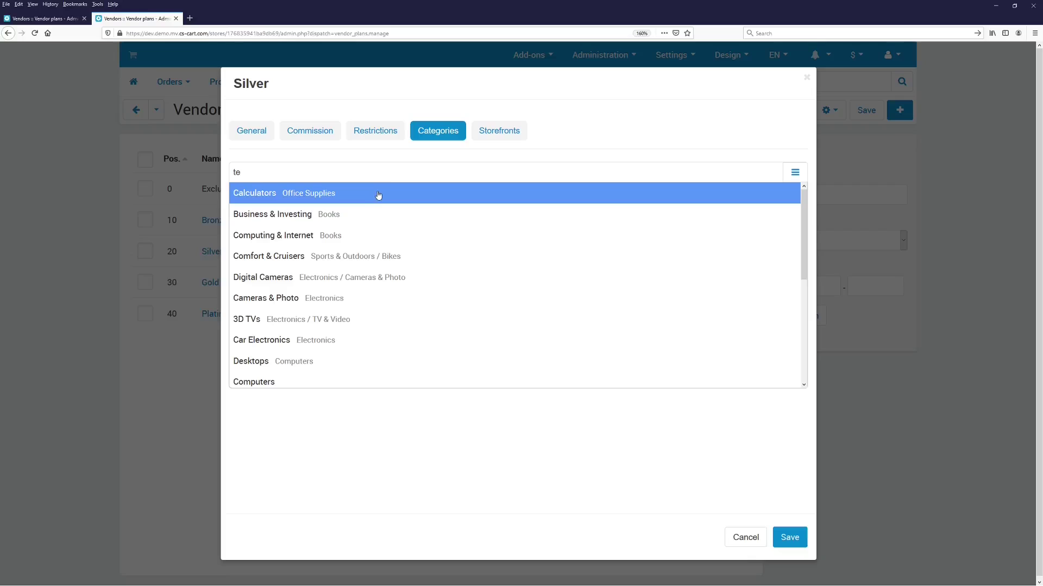
pyautogui.click(379, 196)
pyautogui.click(377, 215)
pyautogui.click(378, 236)
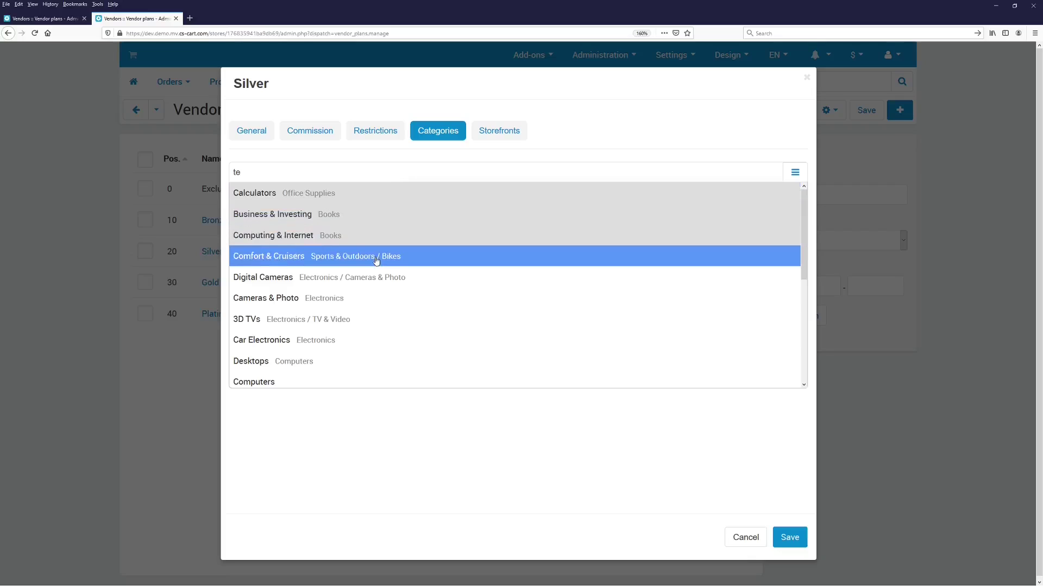
pyautogui.click(377, 266)
pyautogui.click(380, 282)
pyautogui.click(590, 127)
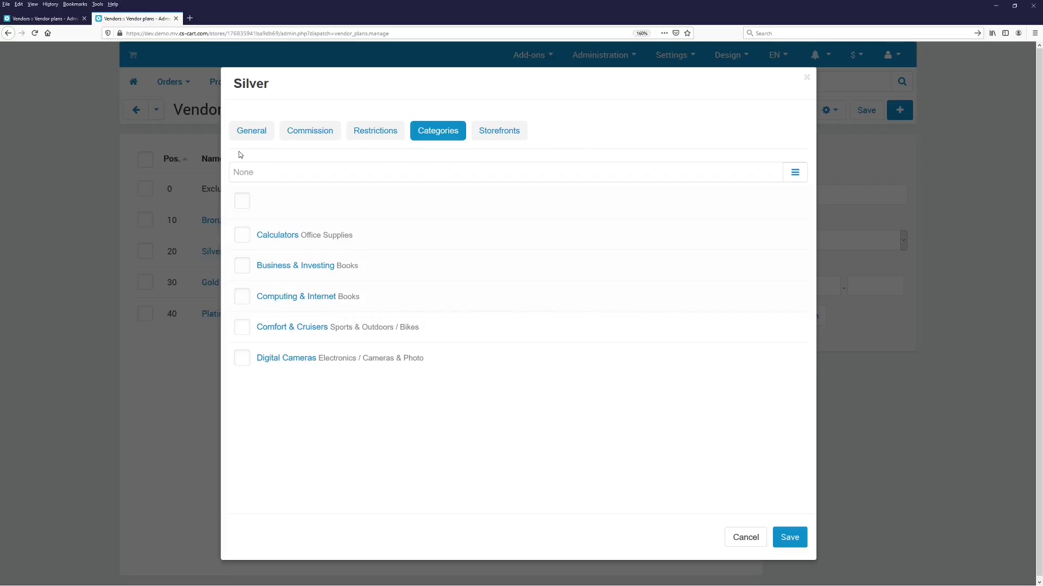
# Delete the plan's other categories, keeping only Calculators and Business & Investing.
pyautogui.click(242, 201)
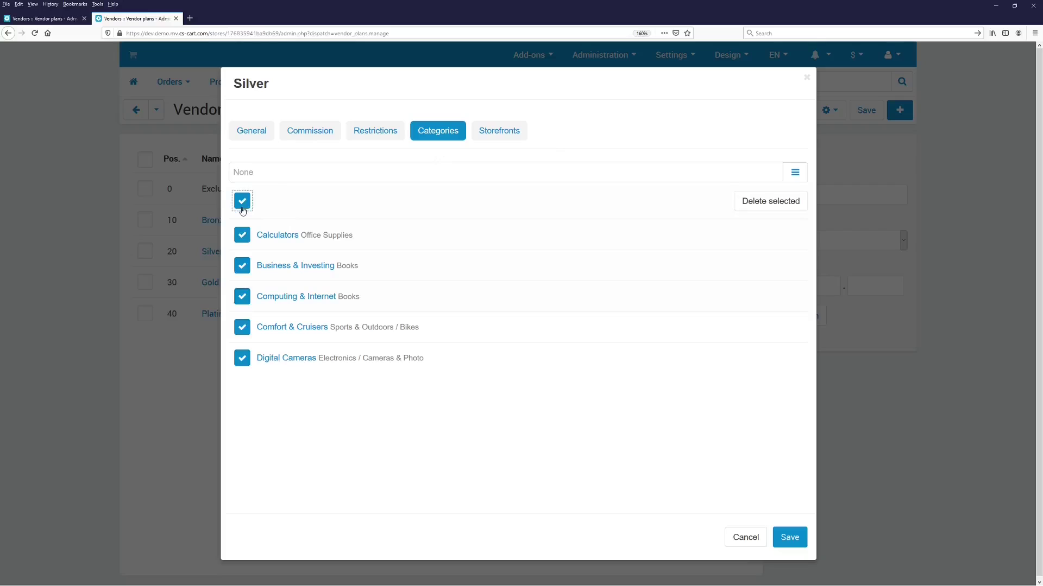
pyautogui.click(242, 235)
pyautogui.click(243, 269)
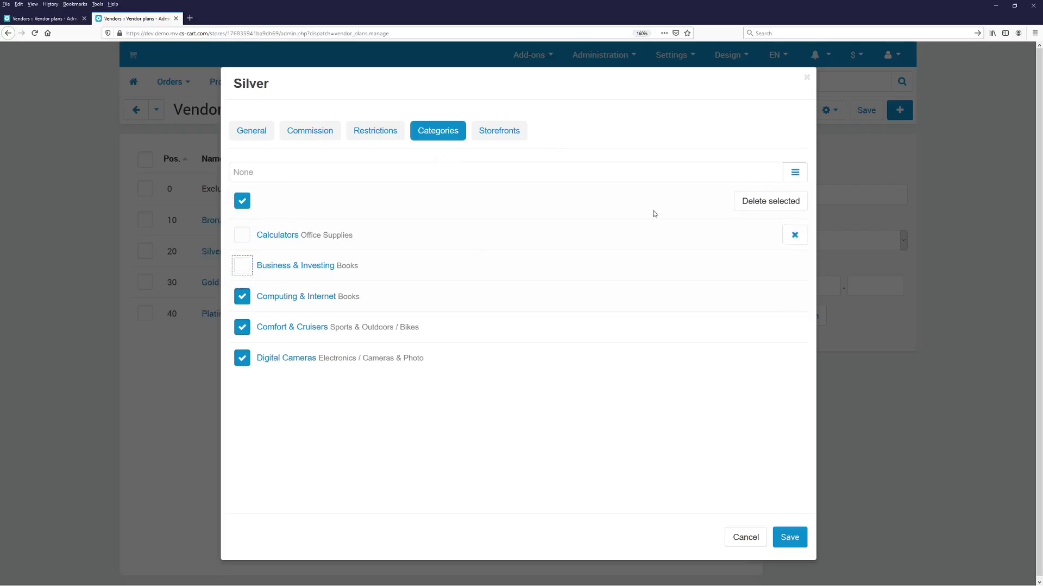
pyautogui.click(751, 204)
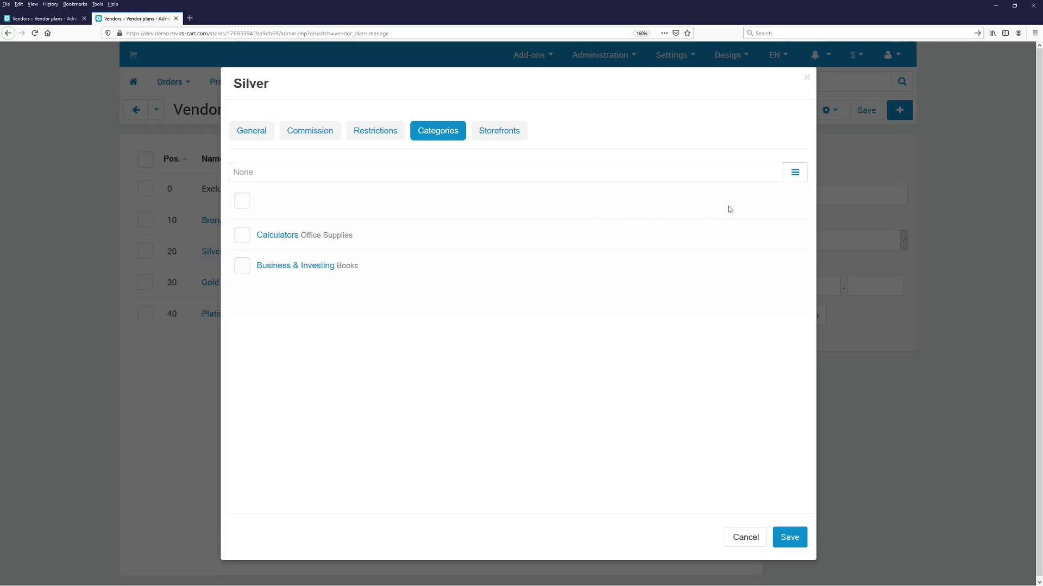
# Add all categories to the Silver plan at once.
pyautogui.click(802, 181)
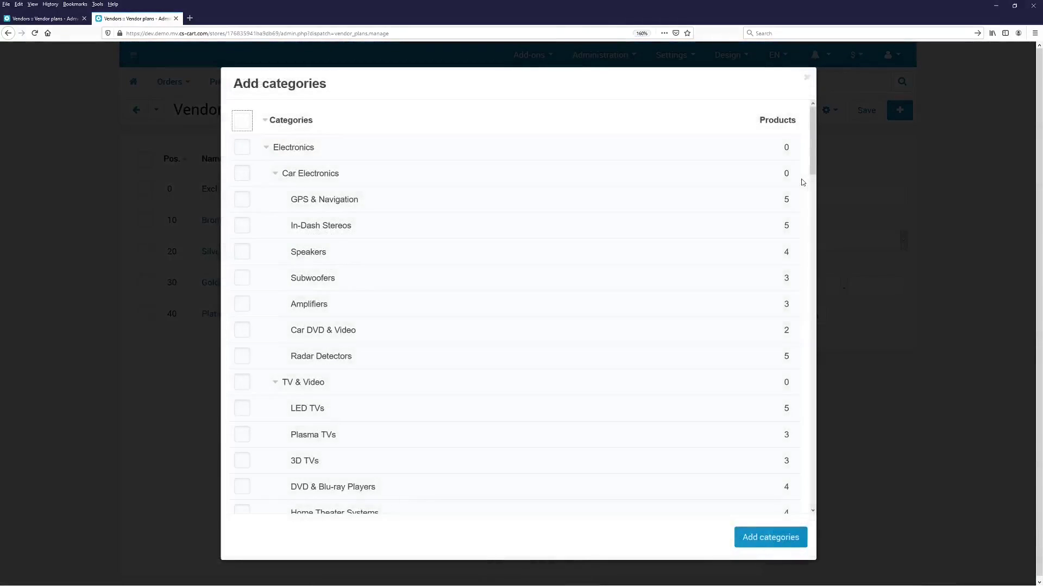
pyautogui.click(240, 125)
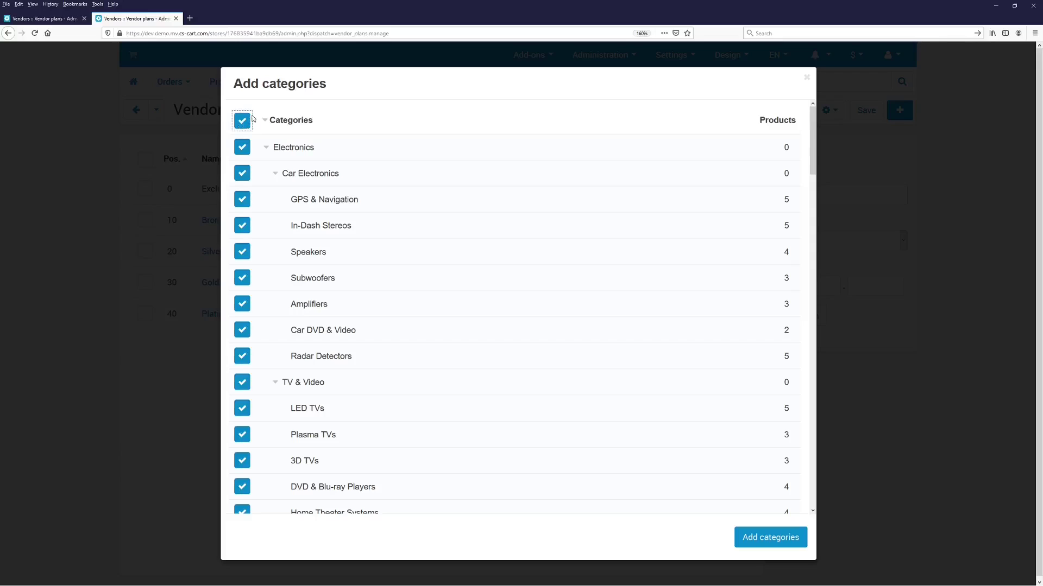
pyautogui.click(776, 541)
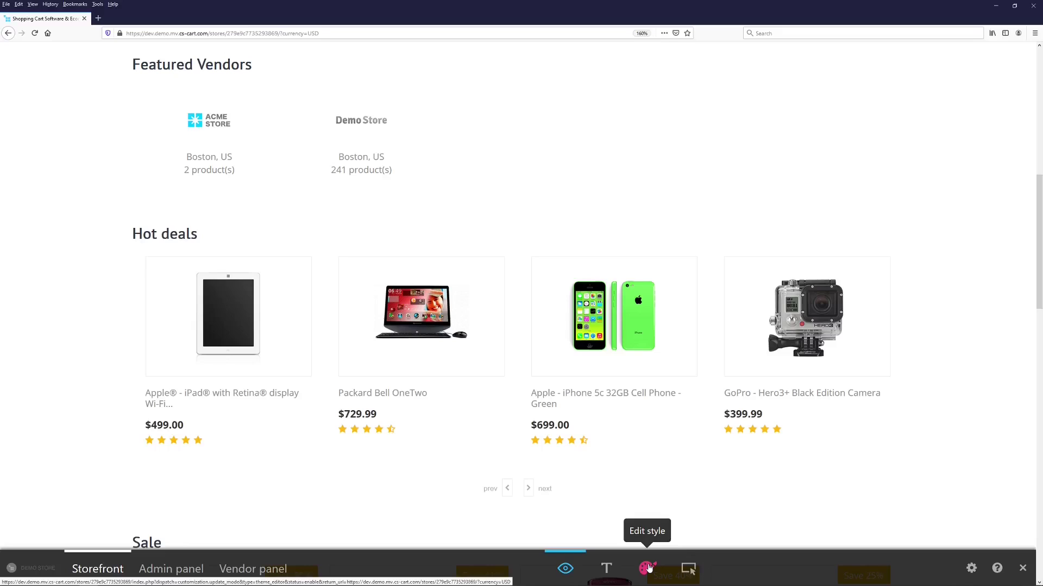
# In Edit structure mode, move the Hot deals block above Featured Vendors.
pyautogui.click(687, 570)
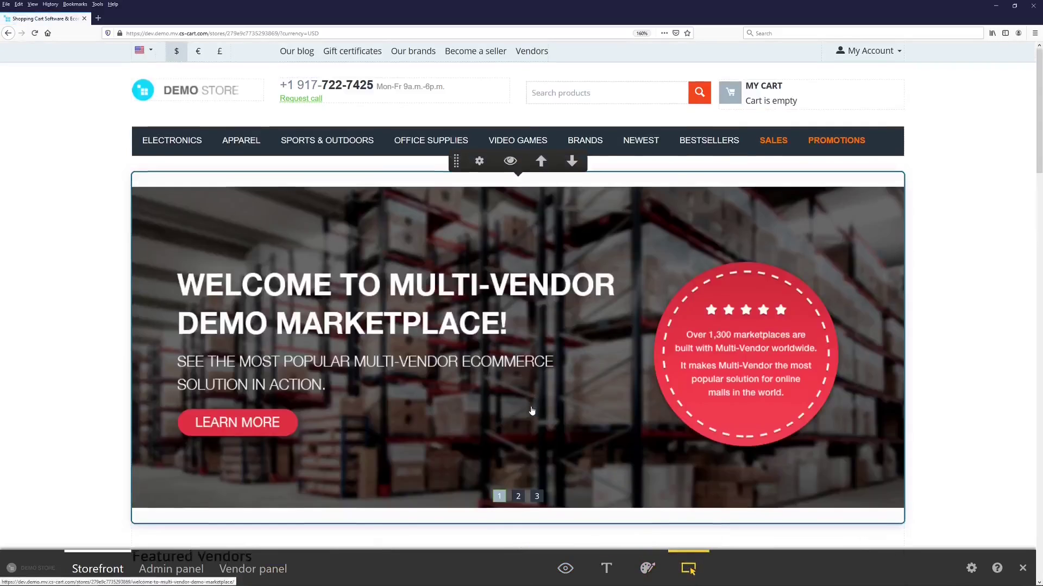
pyautogui.scroll(-8, 530, 414)
pyautogui.scroll(-1, 527, 392)
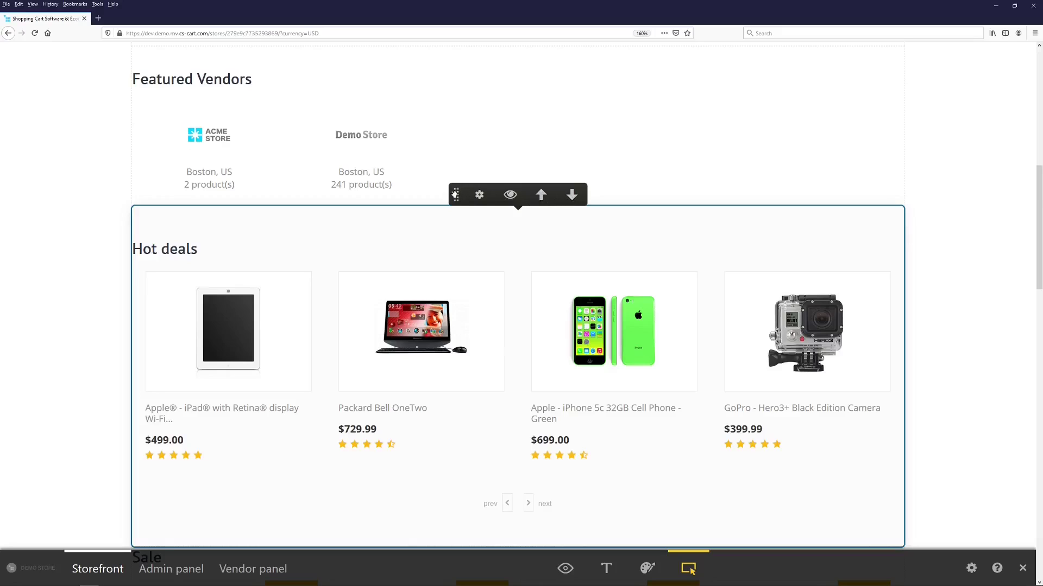
pyautogui.moveTo(456, 194); pyautogui.dragTo(465, 74)
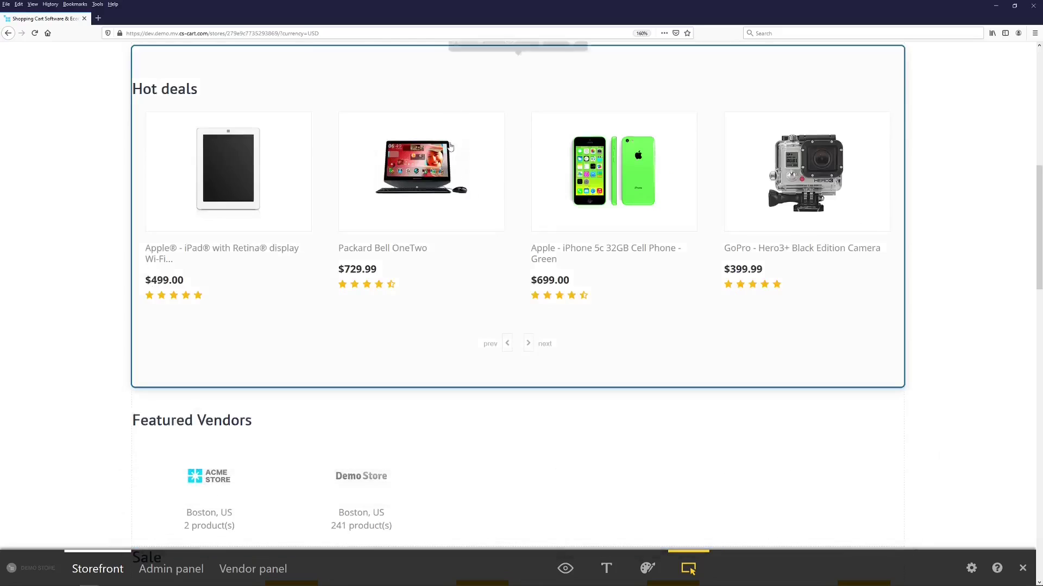
# Hide the Featured Vendors block and open its settings.
pyautogui.scroll(-2, 468, 151)
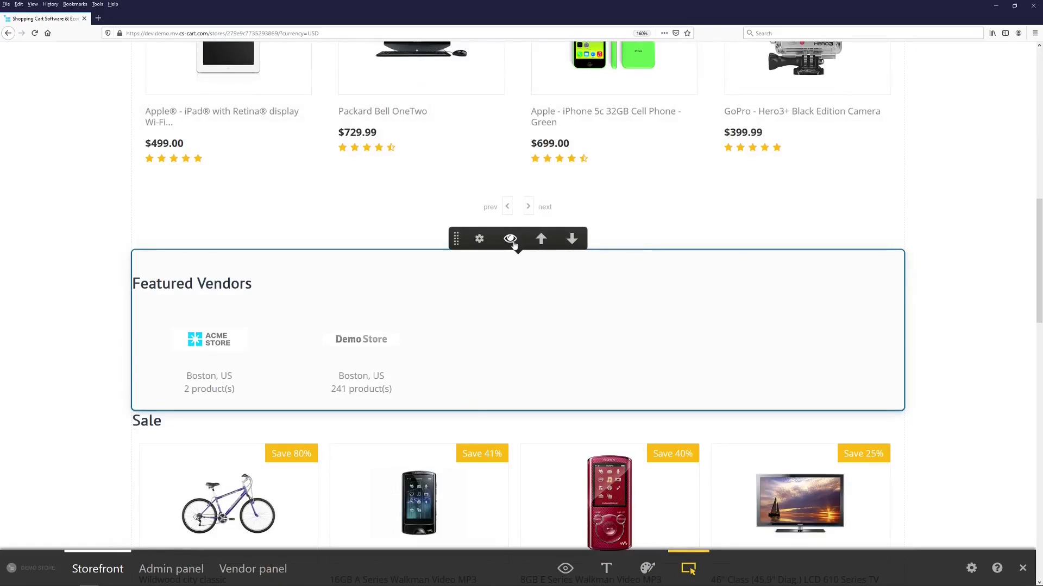
pyautogui.click(512, 241)
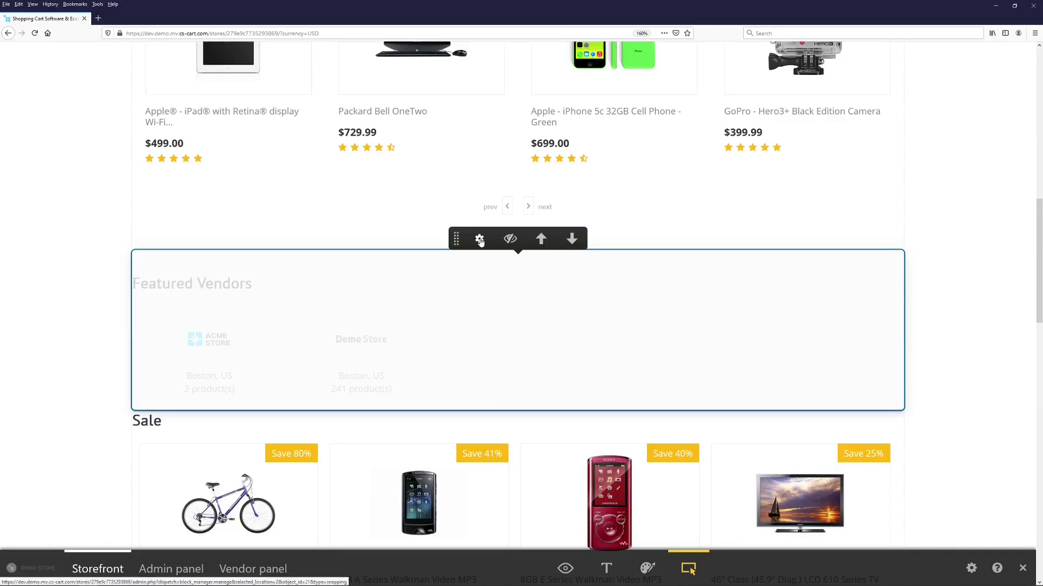
pyautogui.click(480, 241)
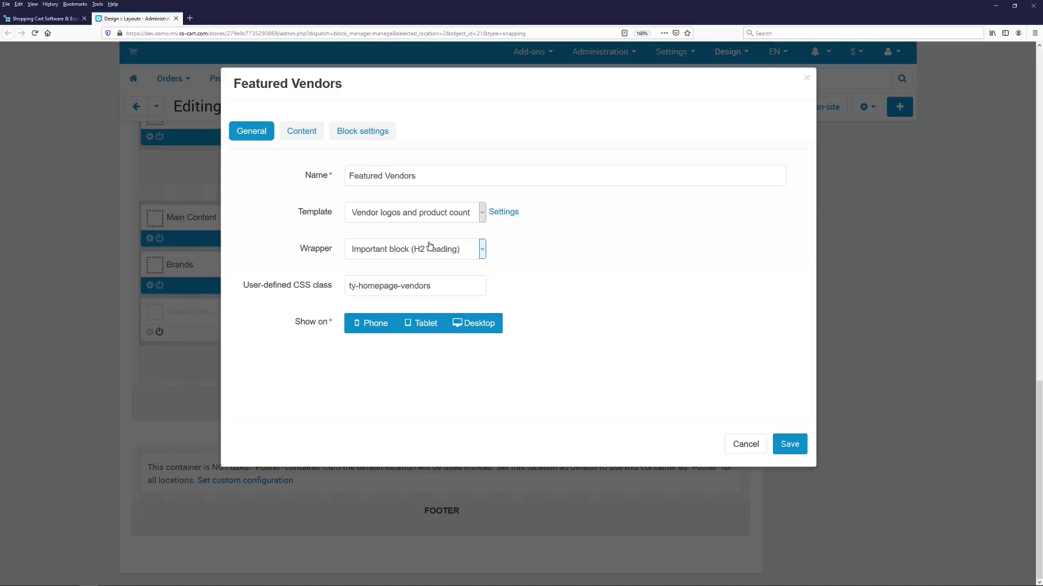
# Close the Featured Vendors block settings and scroll up through the Main page layout.
pyautogui.click(807, 80)
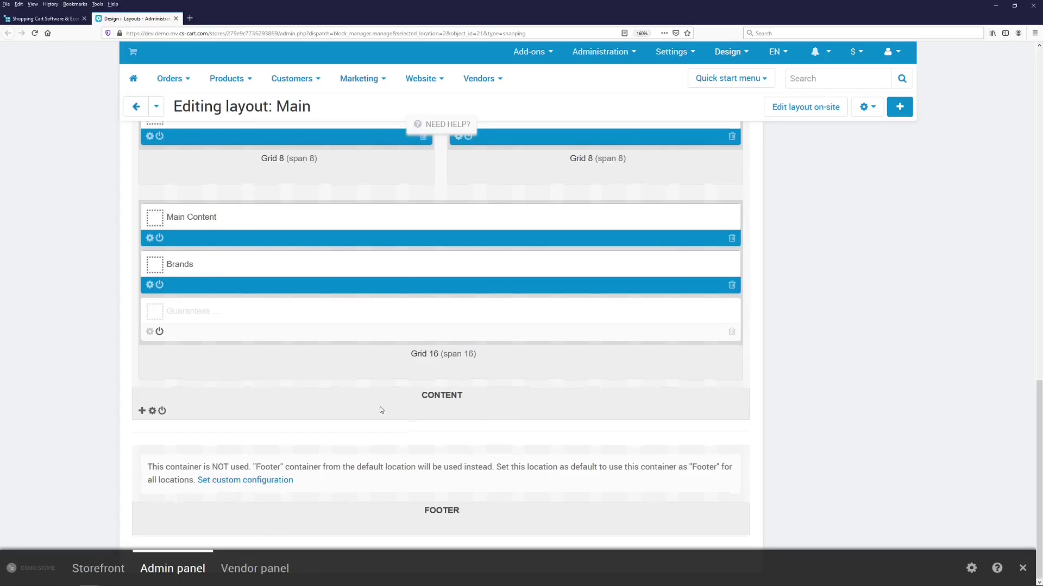
pyautogui.scroll(10, 380, 410)
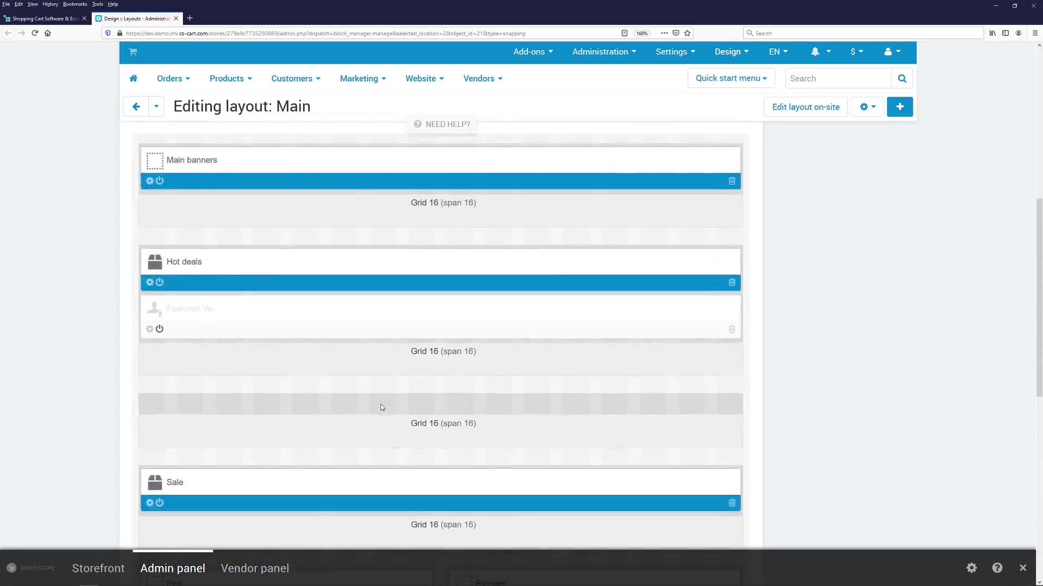
pyautogui.scroll(7, 382, 407)
pyautogui.scroll(3, 451, 304)
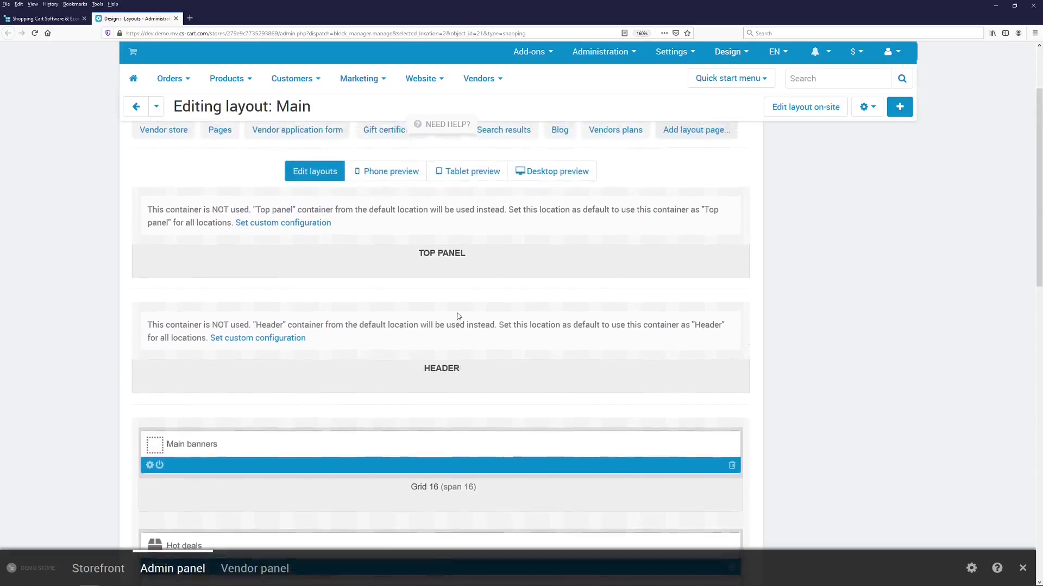
pyautogui.scroll(2, 456, 323)
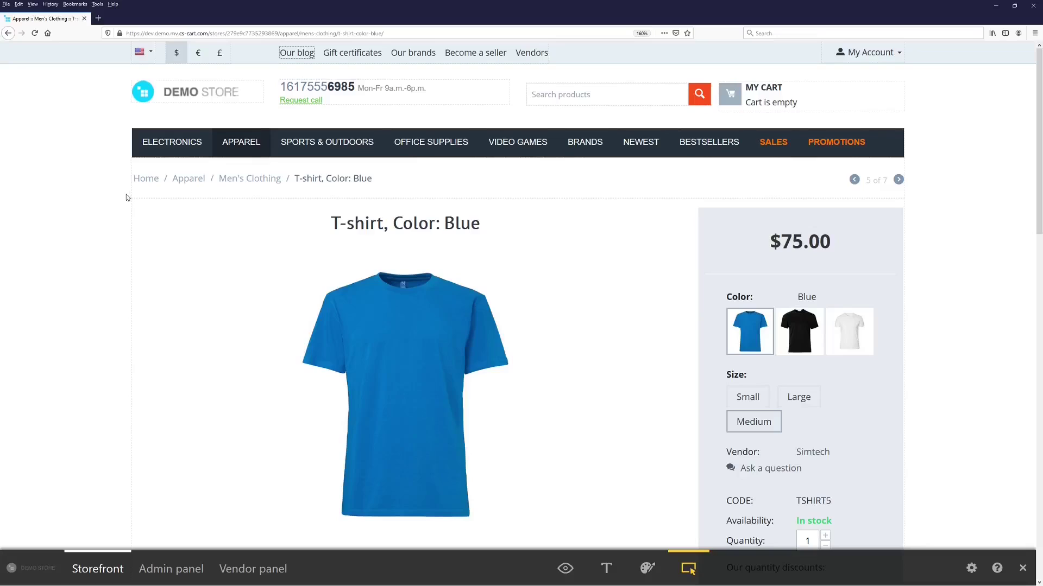
# Scroll the blue T-shirt page and follow the Men's Clothing breadcrumb.
pyautogui.scroll(-10, 163, 226)
pyautogui.scroll(-5, 218, 207)
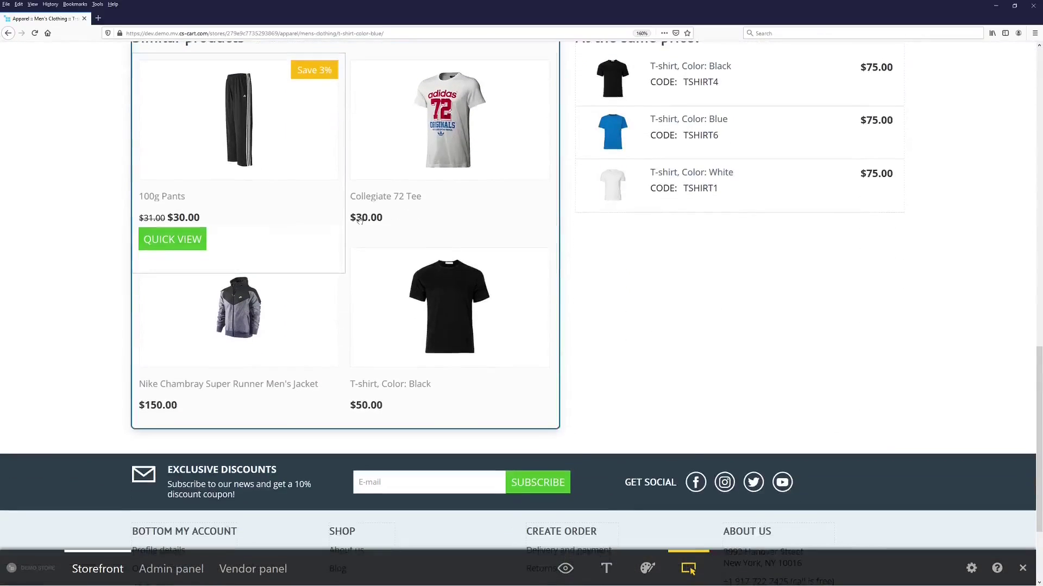
pyautogui.scroll(15, 359, 215)
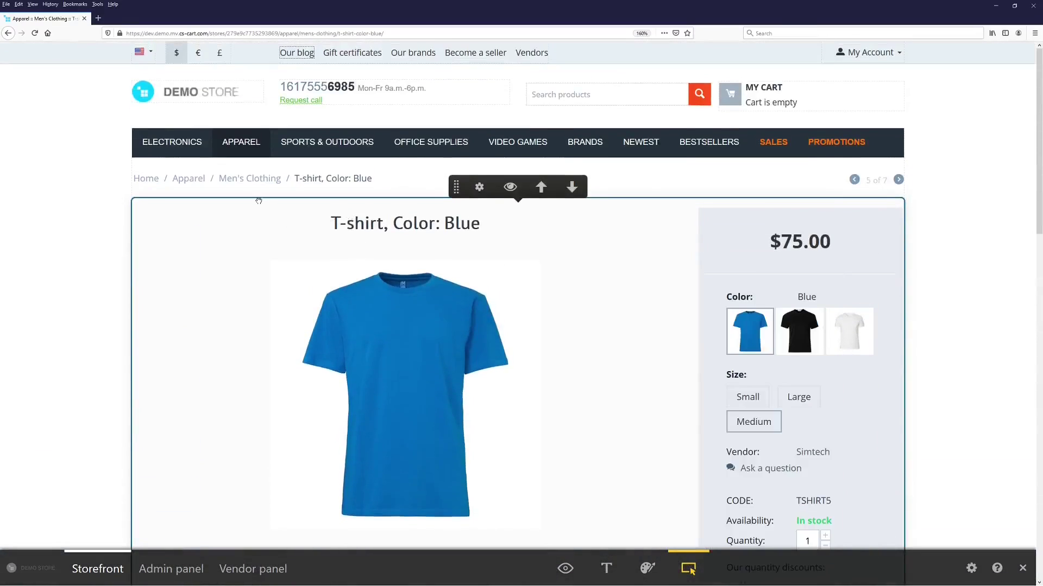
pyautogui.click(250, 179)
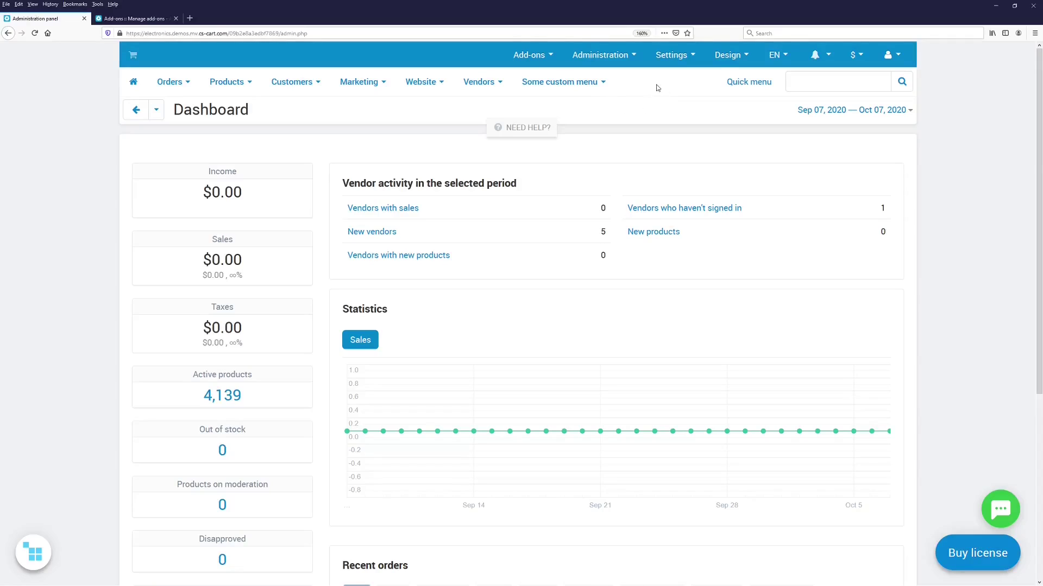
# Display the Add-ons menu entries Manage add-ons, Data feeds and Searchanise on the Dashboard.
pyautogui.moveTo(535, 55)
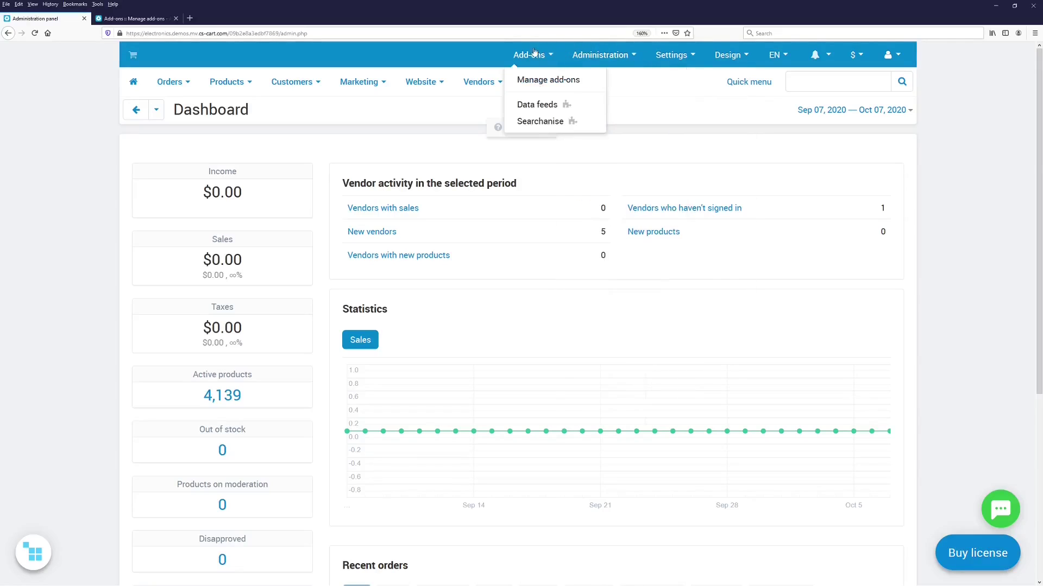
pyautogui.click(512, 104)
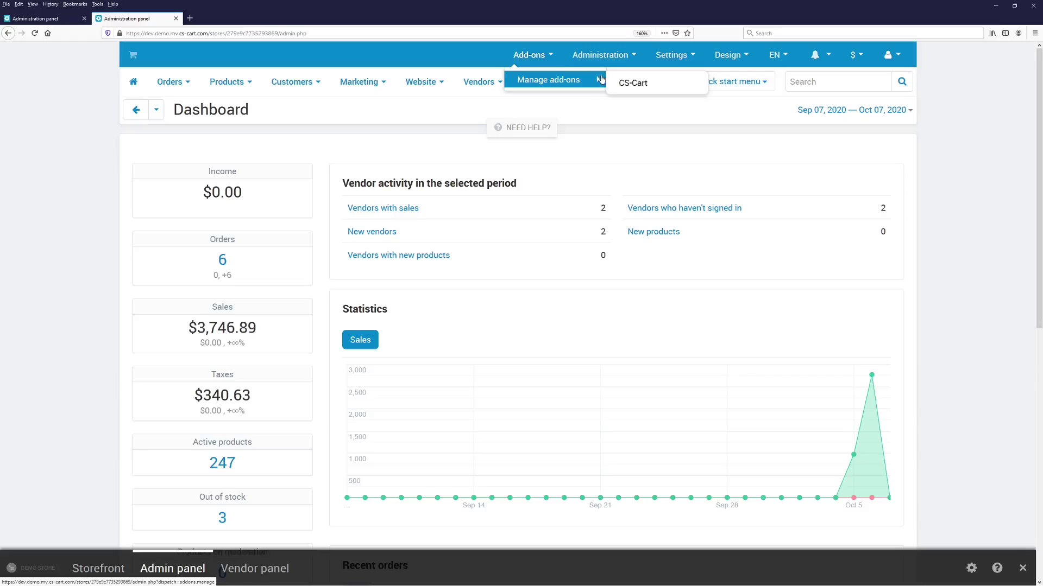
# Open Manage add-ons to find Banners management listed as Active.
pyautogui.click(619, 82)
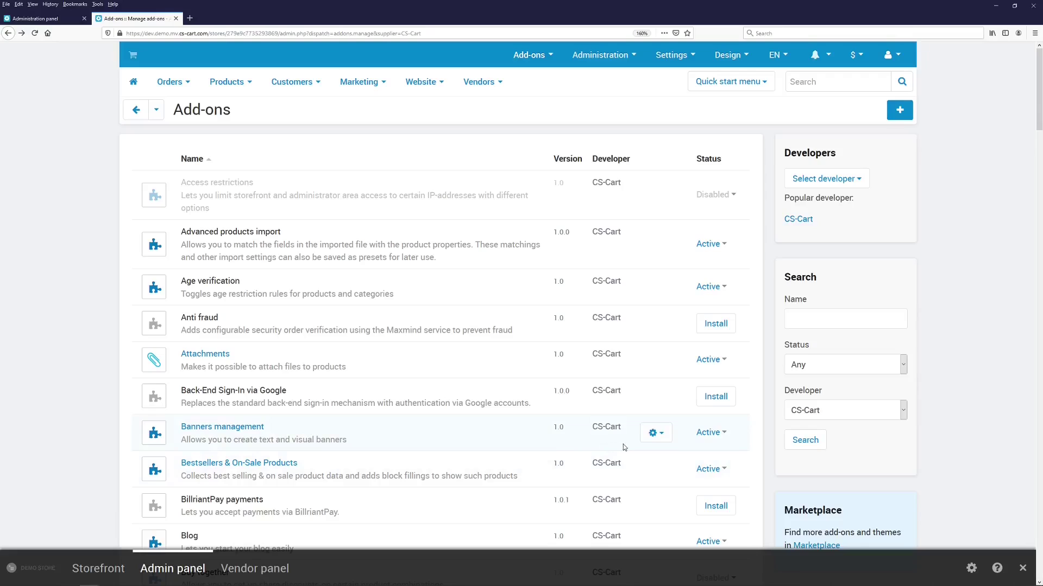
# Go to the Banners list through the Banners management add-on's gear menu.
pyautogui.click(670, 437)
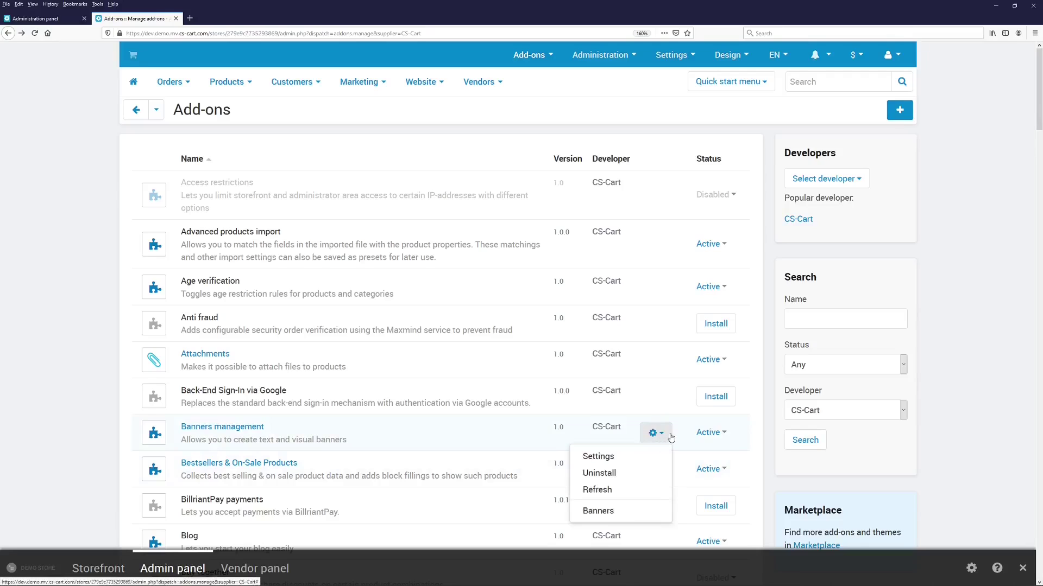
pyautogui.click(640, 512)
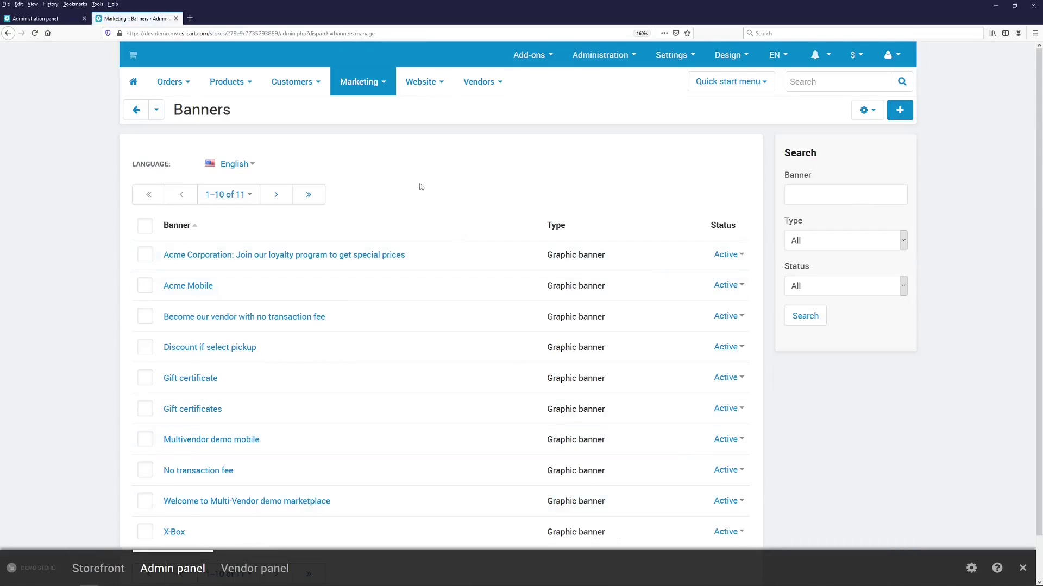
# Show the Marketing menu with Banners beside Promotions, Newsletters, Gift certificates and Reward points.
pyautogui.moveTo(366, 82)
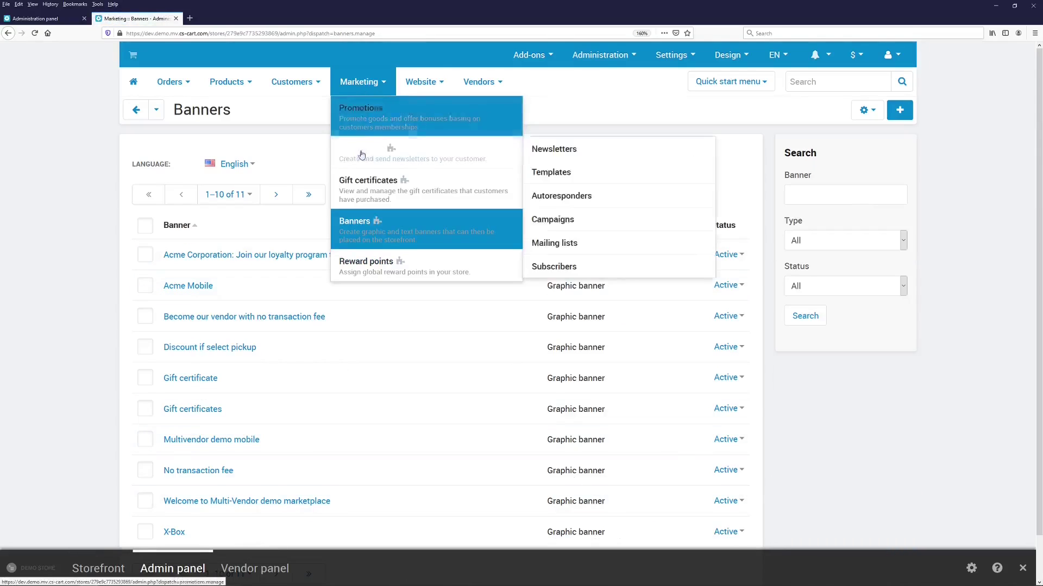